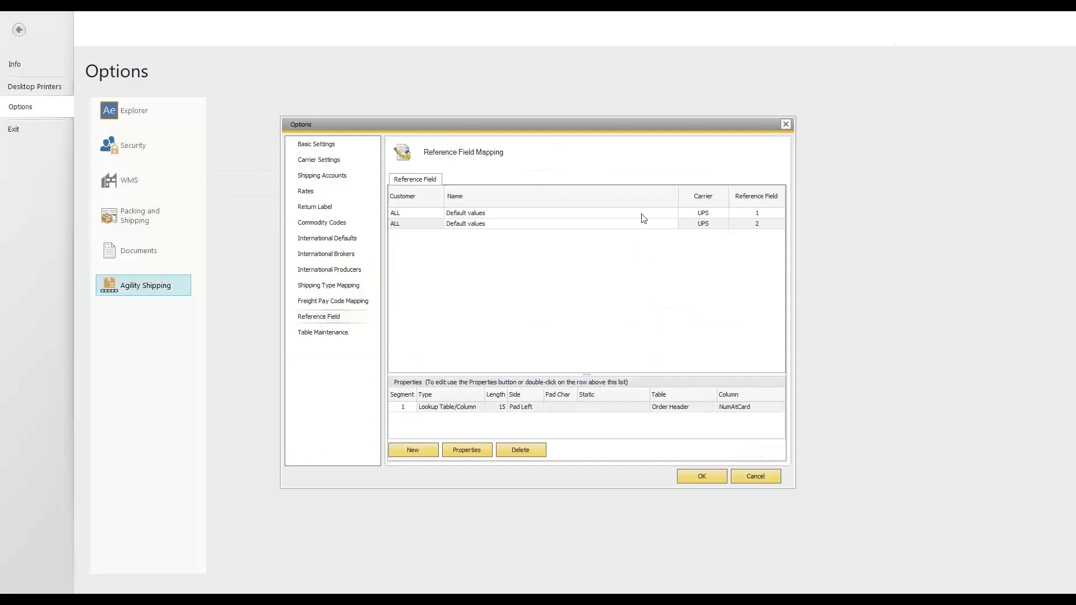
# Open the Agility Shipping type mapping, collapse the UPS group to view the carriers, and expand UPS again
pyautogui.click(356, 288)
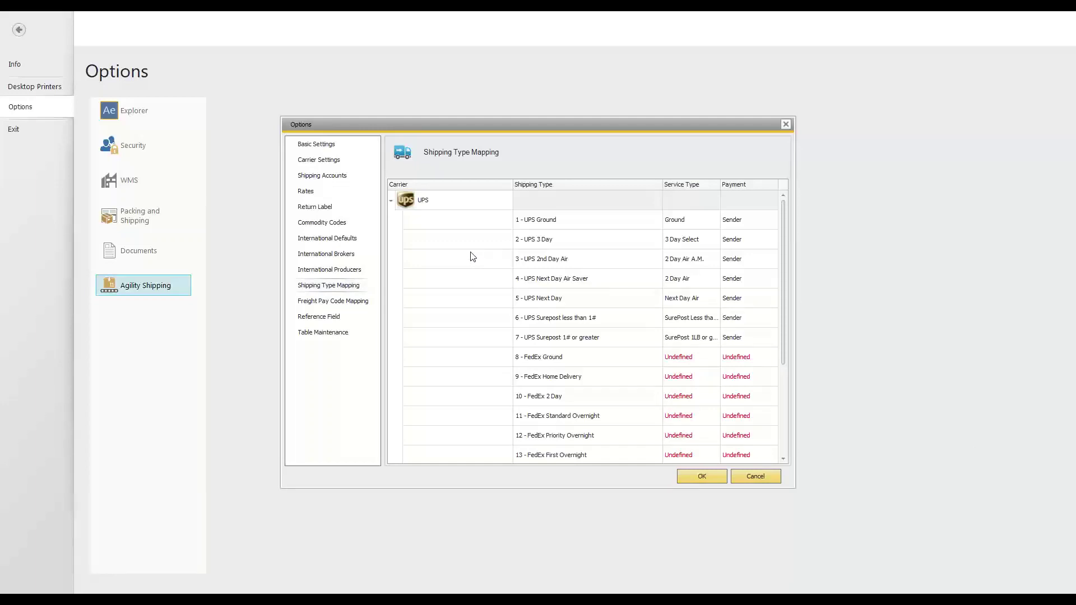
pyautogui.click(392, 201)
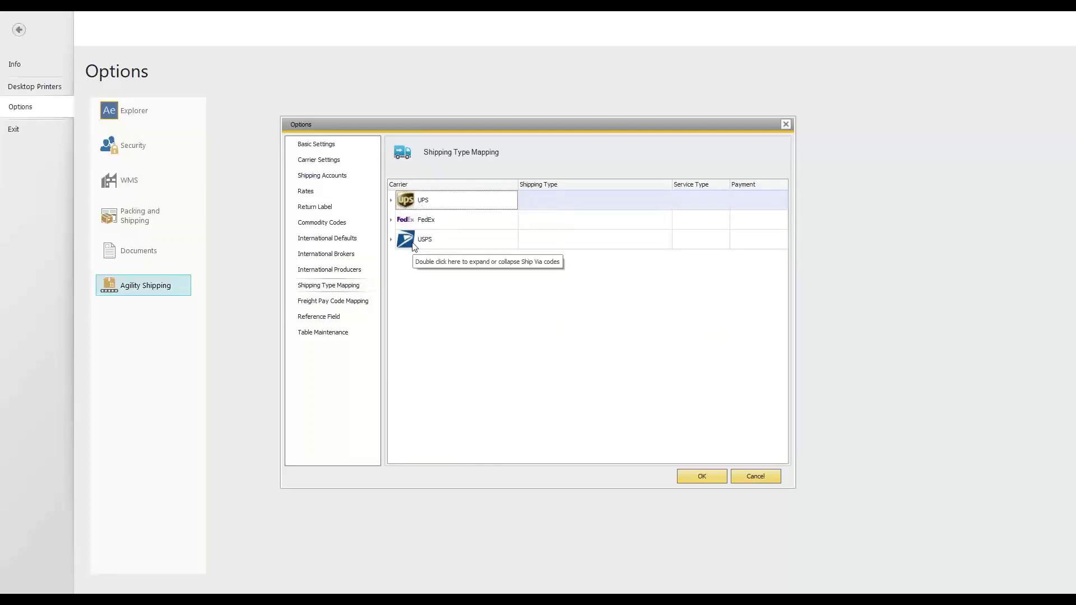
pyautogui.click(392, 203)
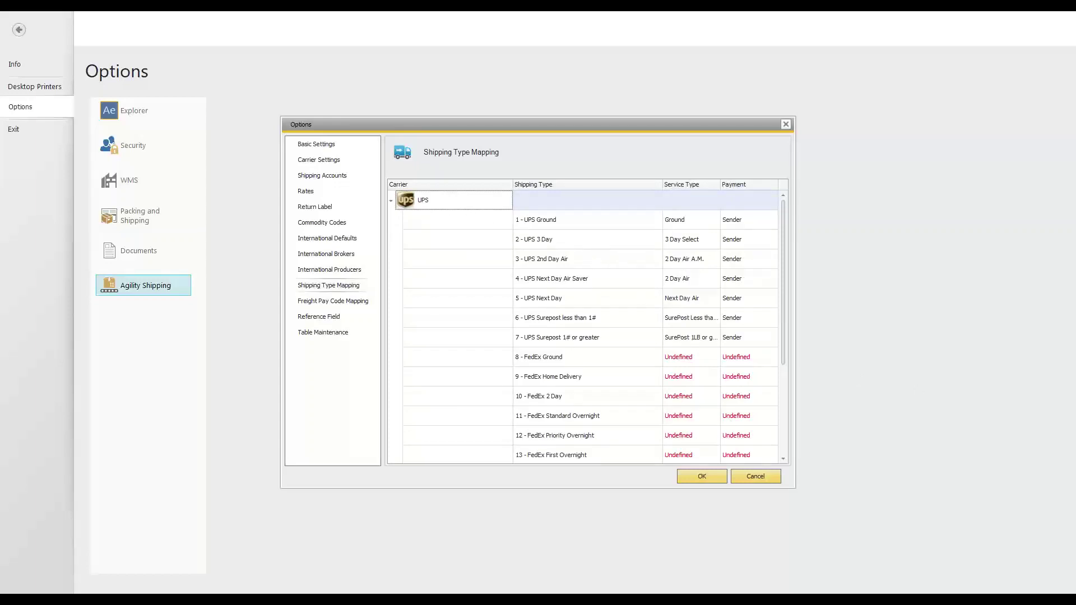
# Switch to the SAP Business One sales order and list the available shipping types in its logistics details
pyautogui.hotkey('alt', 'Tab')
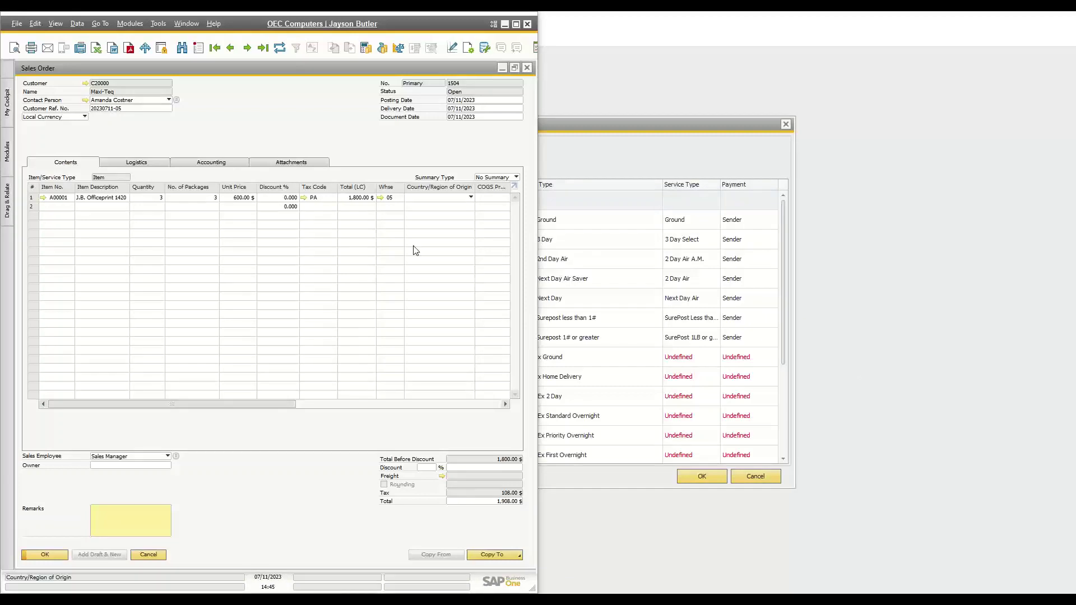
pyautogui.click(151, 162)
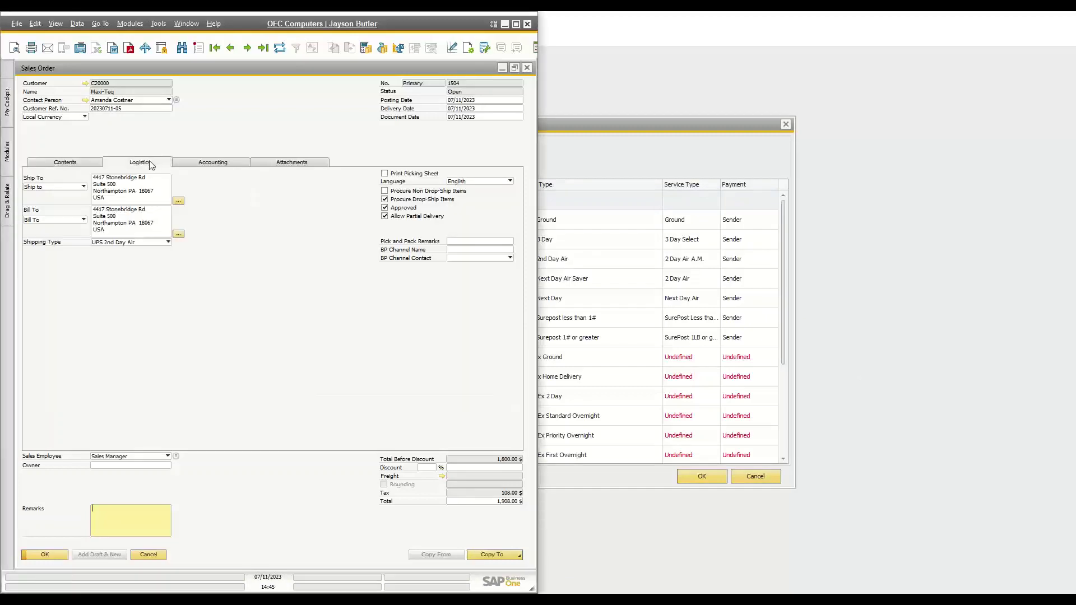
pyautogui.click(168, 242)
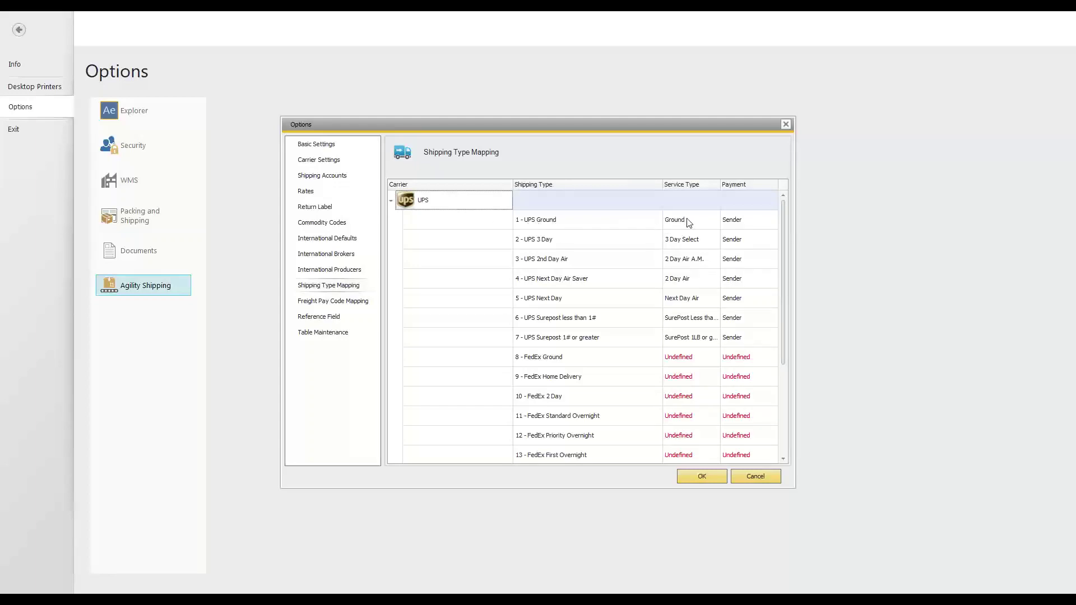
# Set the service type of shipping type 1 - UPS Ground to Ground and review its payment options
pyautogui.click(715, 222)
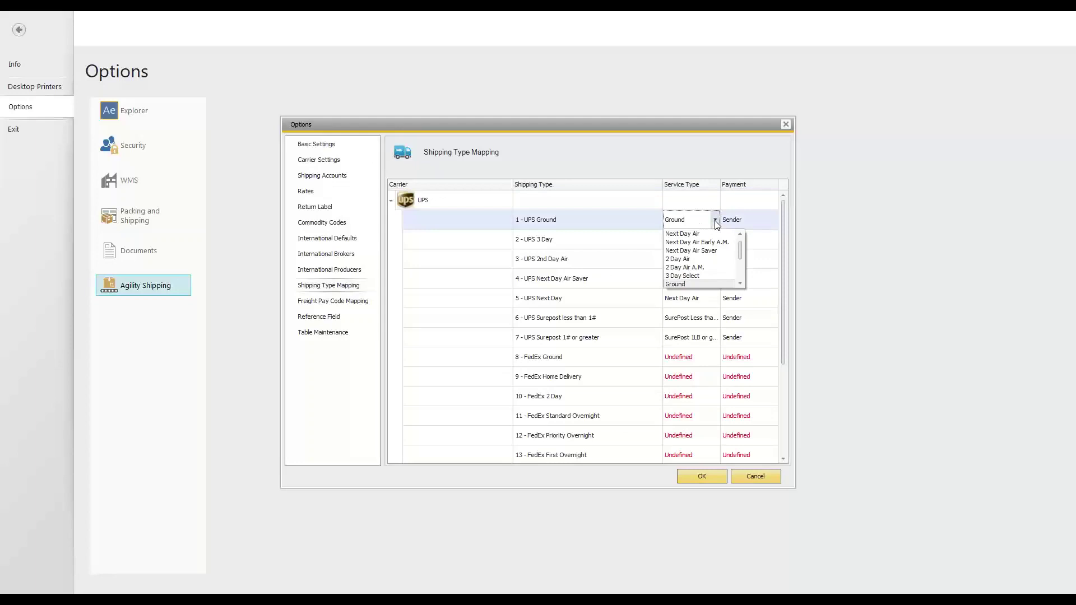
pyautogui.click(688, 282)
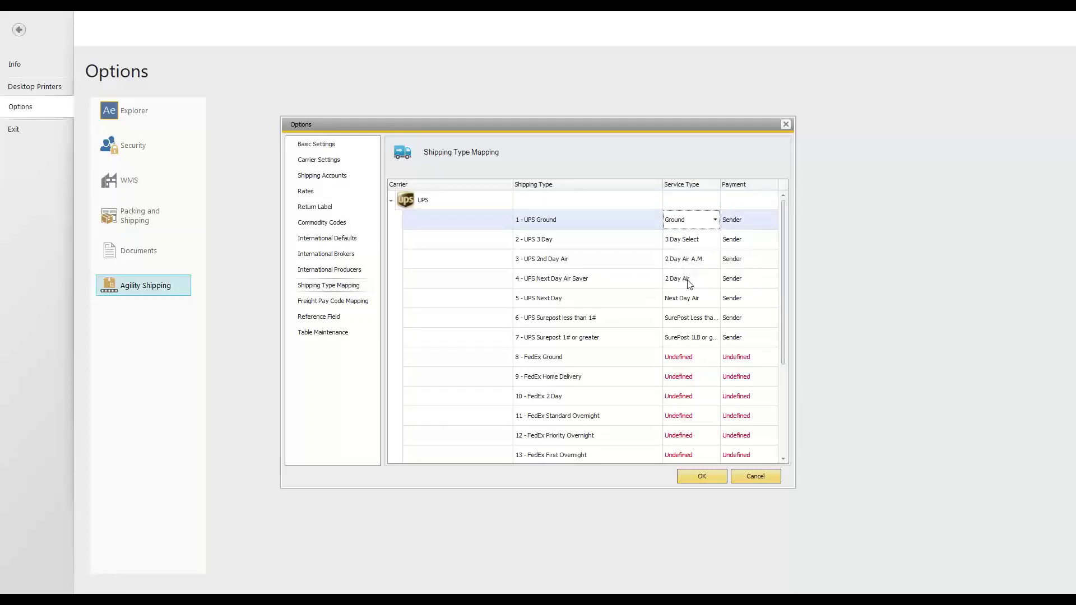
pyautogui.click(767, 223)
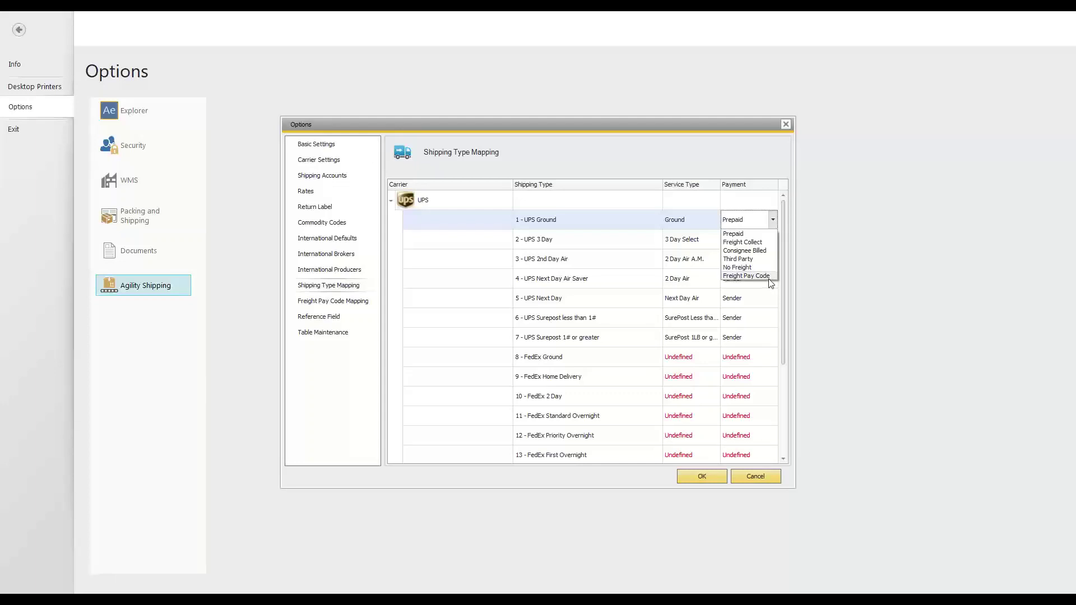
pyautogui.click(687, 173)
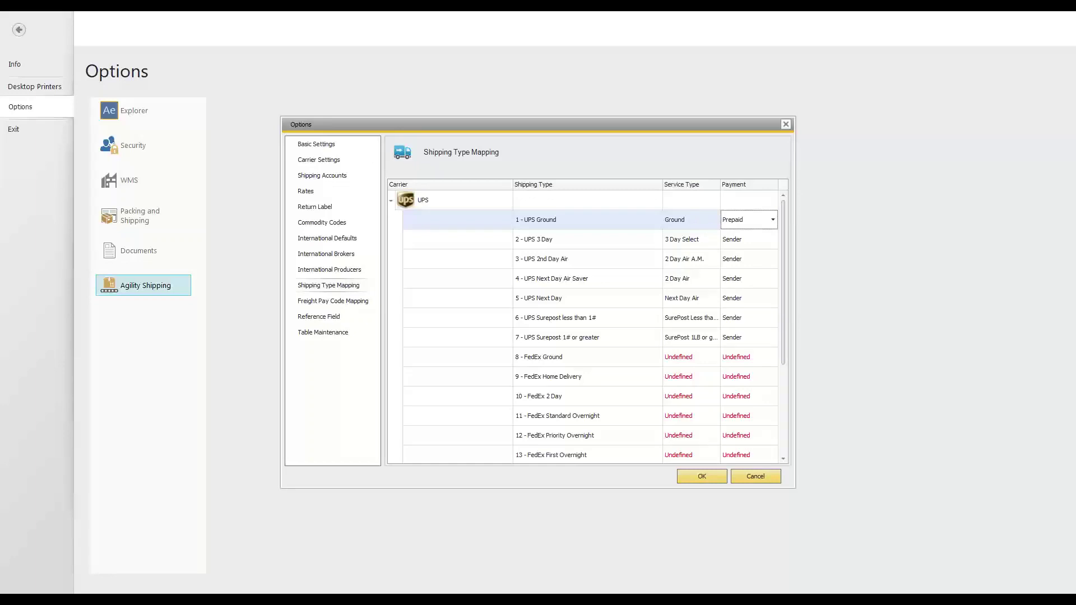
pyautogui.press('Down')
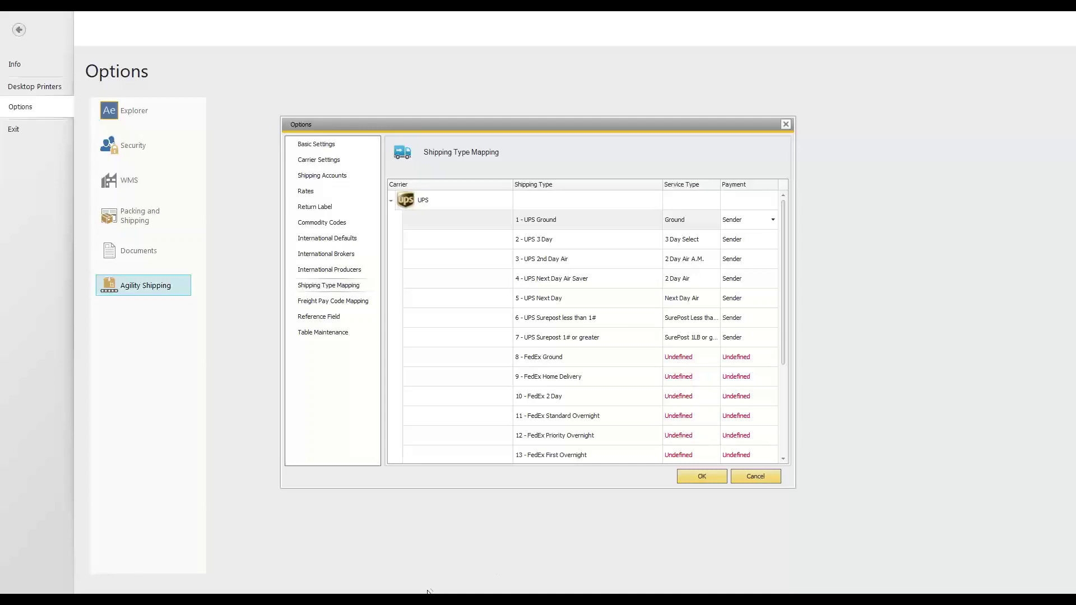
# Switch to the SAP Business One sales order, show its user-defined fields, and list the AGY Freight Pay Code options
pyautogui.moveTo(426, 593)
pyautogui.click(426, 553)
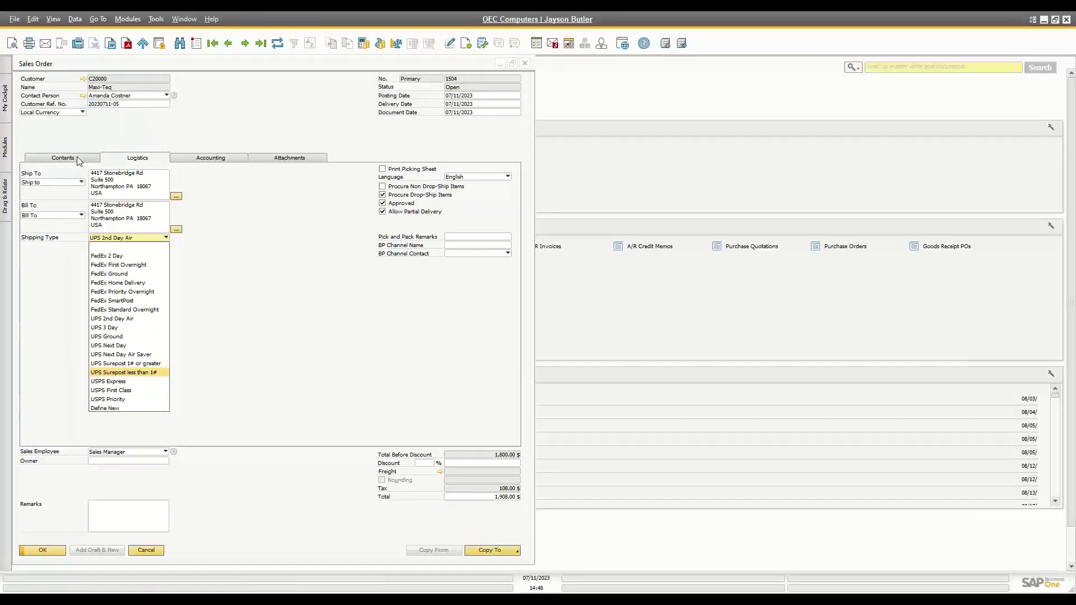
pyautogui.click(56, 19)
pyautogui.click(95, 37)
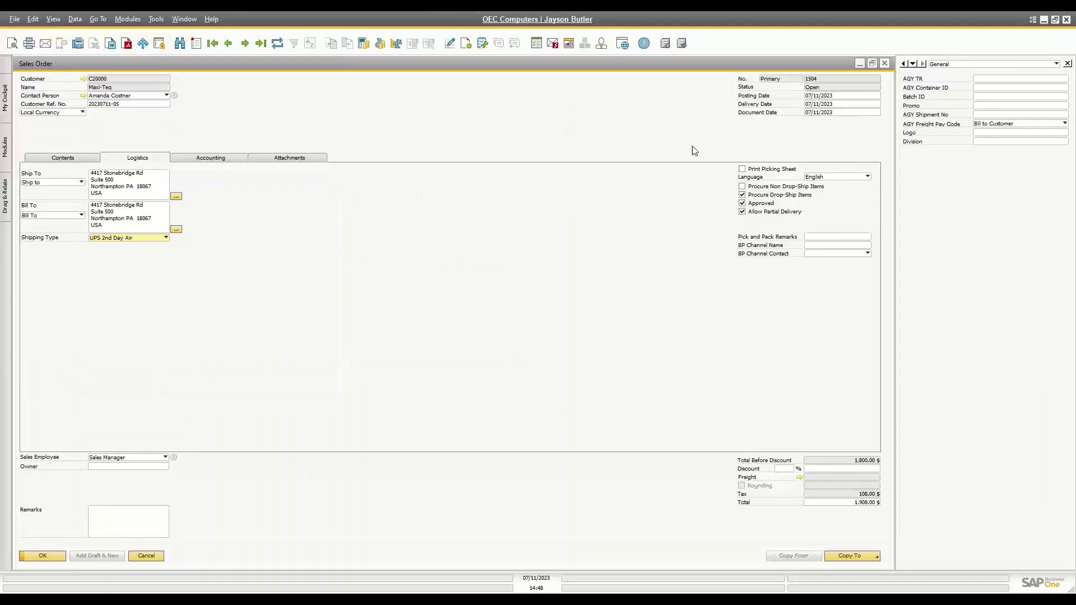
pyautogui.click(985, 128)
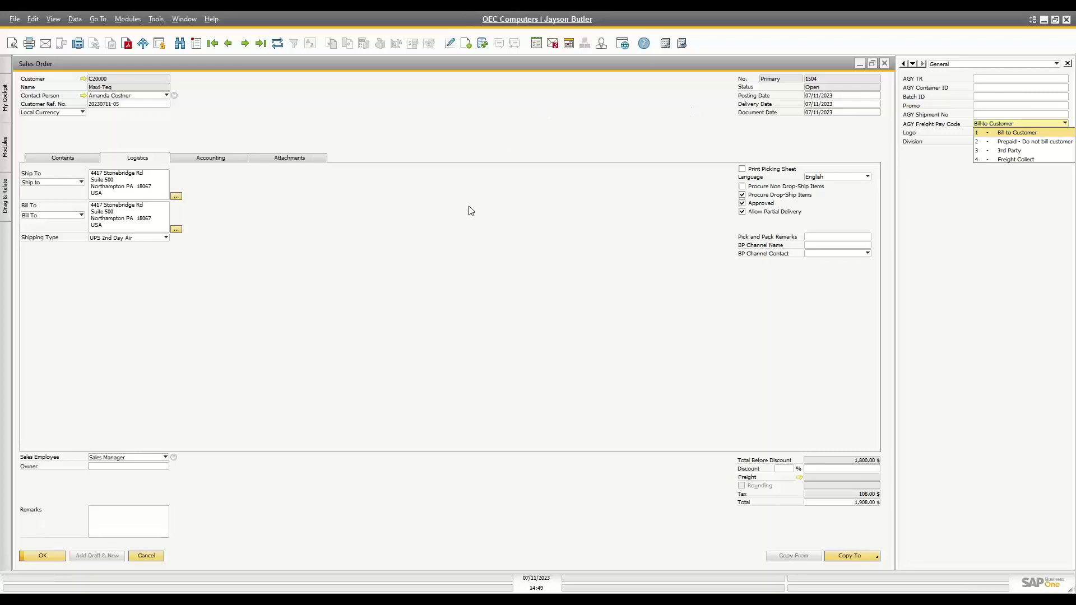
# Switch back to the Wisys Options window and set the payment for UPS Ground, UPS 3 Day and UPS 2nd Day Air to Freight Pay Code
pyautogui.moveTo(164, 569)
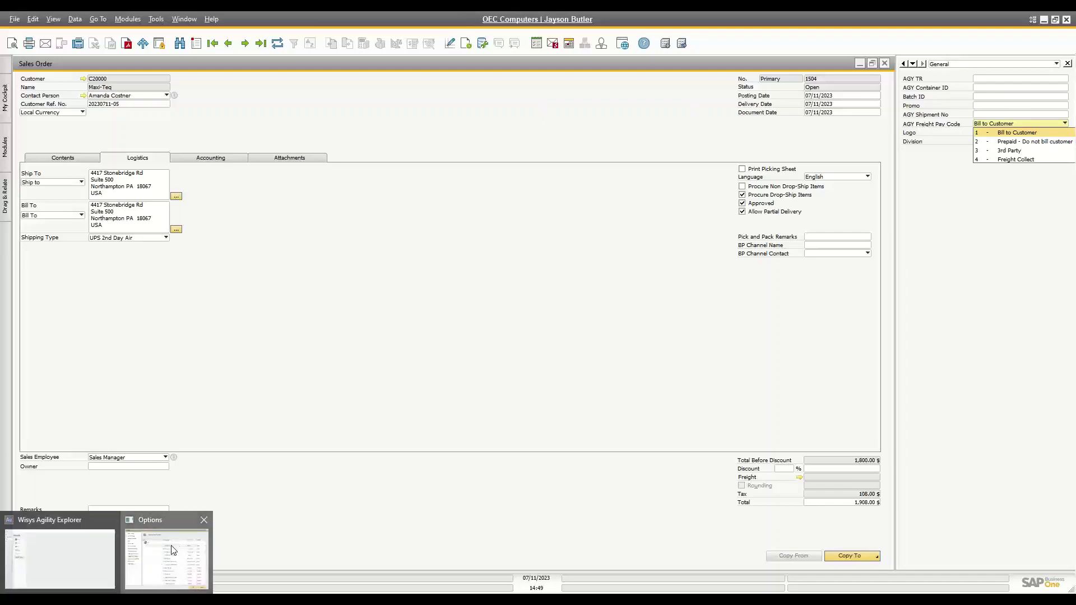
pyautogui.click(178, 550)
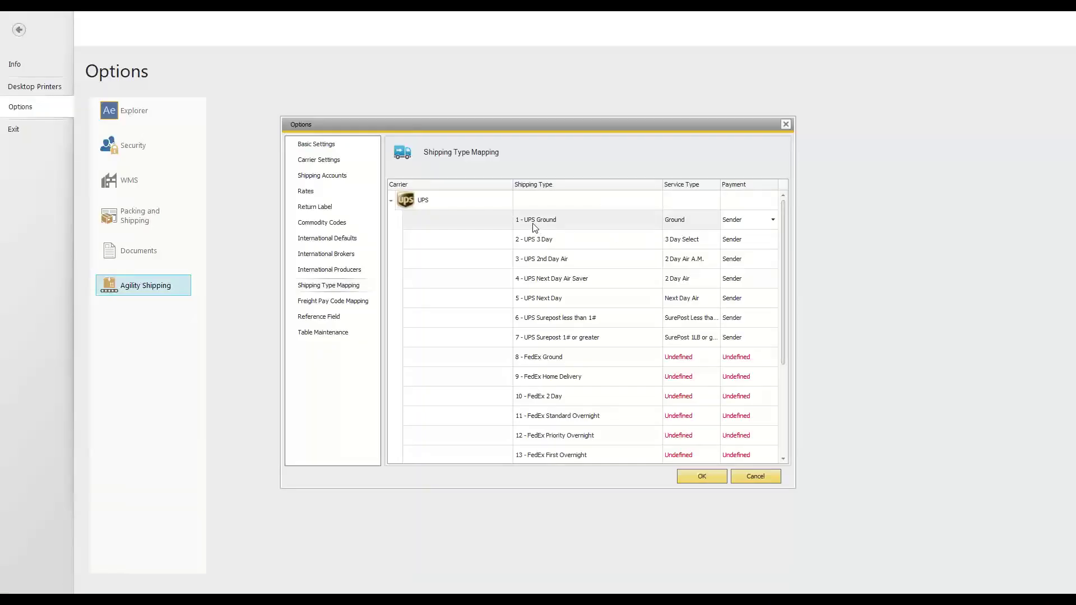
pyautogui.click(772, 221)
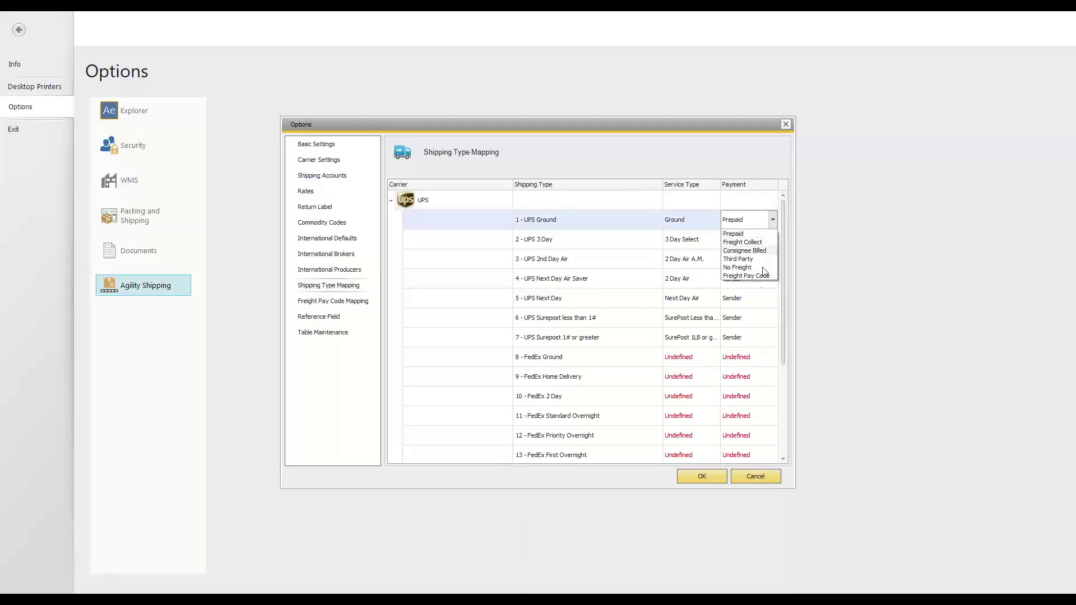
pyautogui.click(758, 276)
pyautogui.click(773, 240)
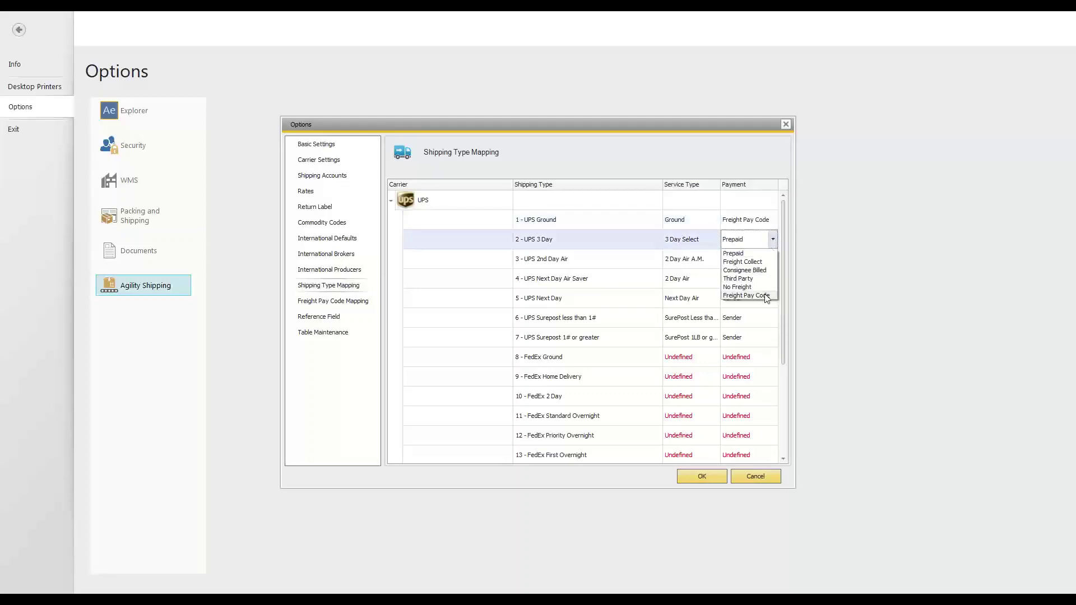
pyautogui.click(751, 295)
pyautogui.click(773, 259)
pyautogui.click(772, 259)
pyautogui.click(772, 259)
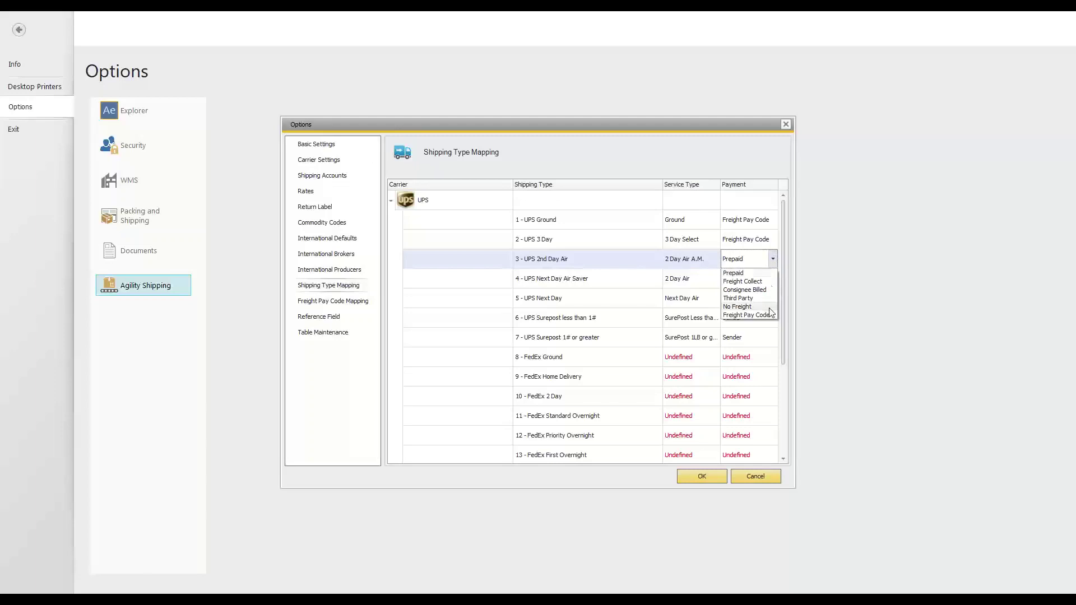
pyautogui.click(772, 315)
# Set the payment for UPS Next Day Air Saver and UPS Next Day to Freight Pay Code
pyautogui.click(772, 278)
pyautogui.click(773, 278)
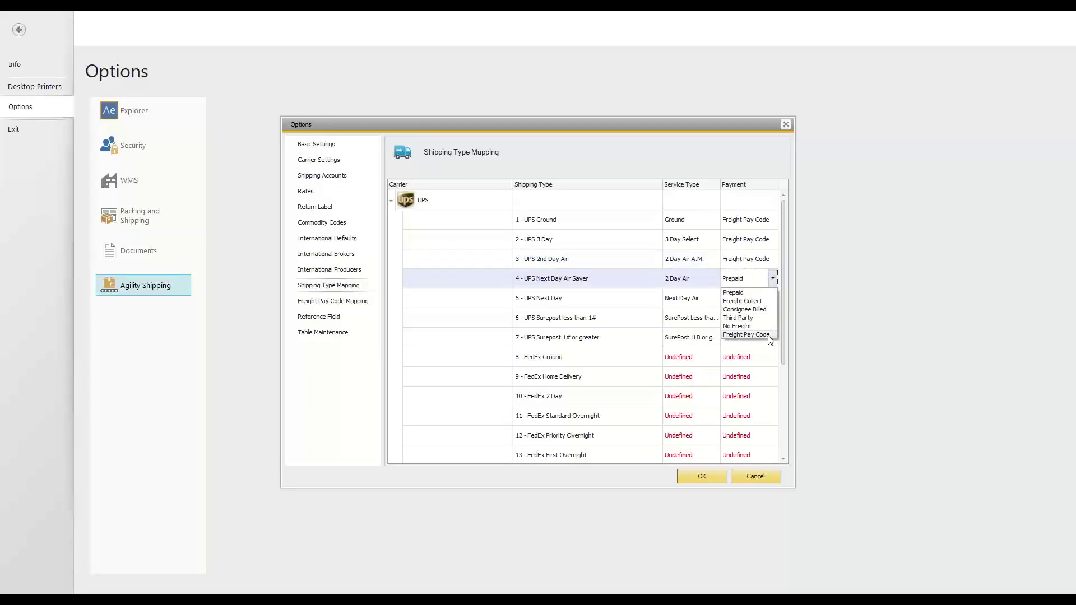
pyautogui.click(773, 338)
pyautogui.click(774, 302)
pyautogui.click(773, 298)
pyautogui.click(772, 348)
pyautogui.click(773, 318)
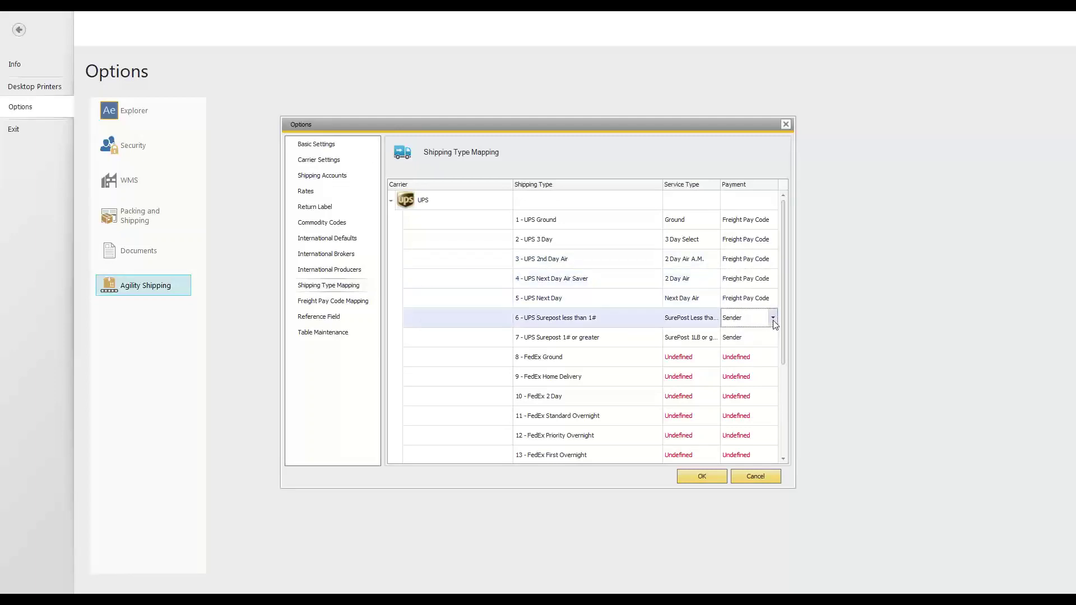
pyautogui.click(773, 317)
pyautogui.click(772, 321)
pyautogui.click(772, 321)
# Switch to the SAP Business One sales order and review its shipping type alongside the freight pay code
pyautogui.click(338, 538)
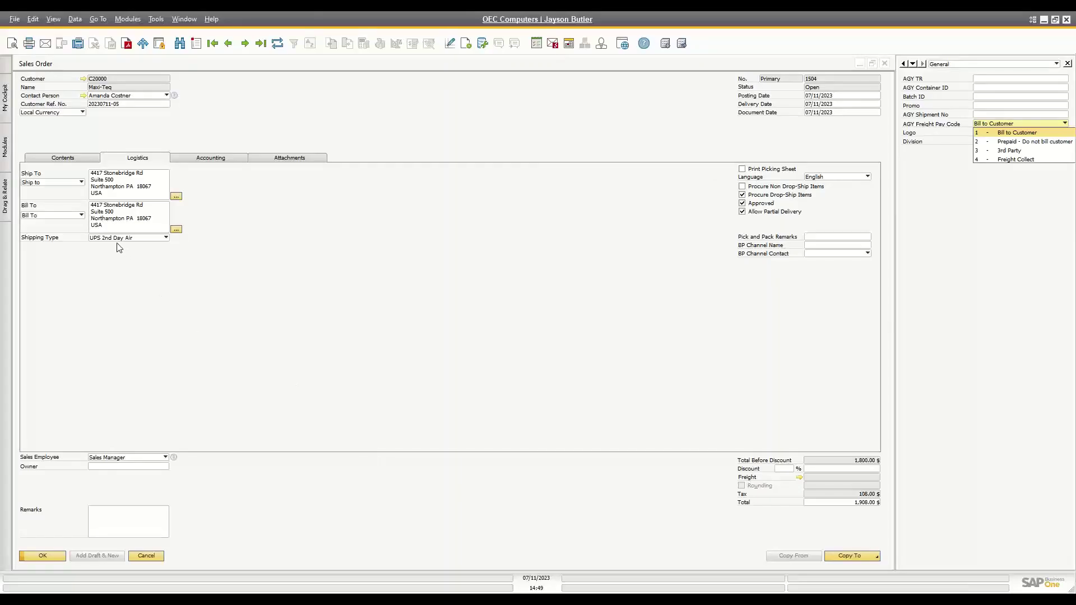
pyautogui.click(114, 241)
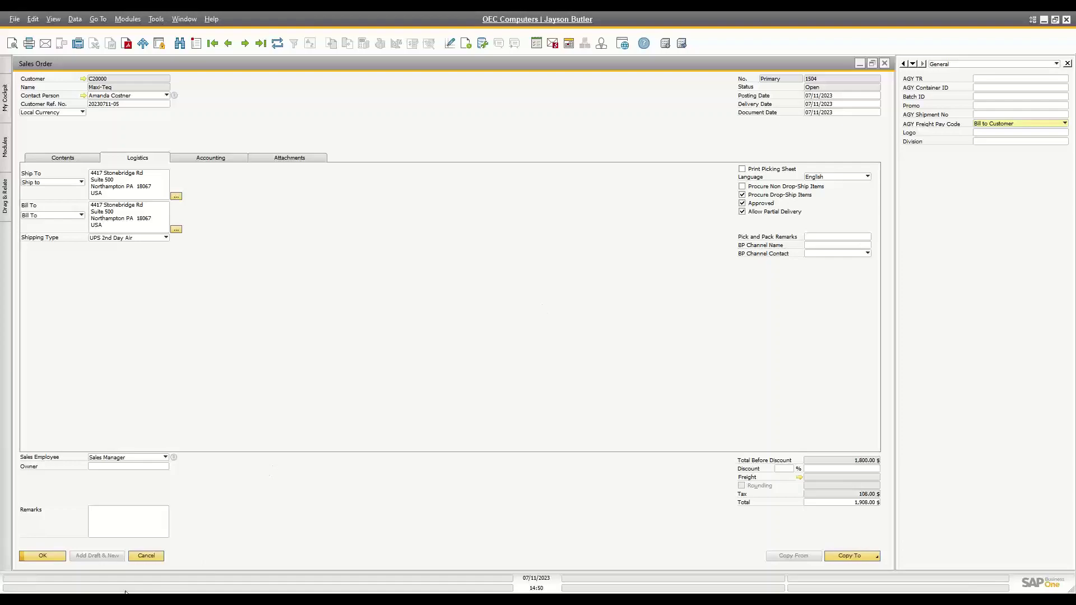
# Return to the Wisys Options window and map the UPS freight code 1 - Bill to Customer to payment type Sender
pyautogui.click(161, 574)
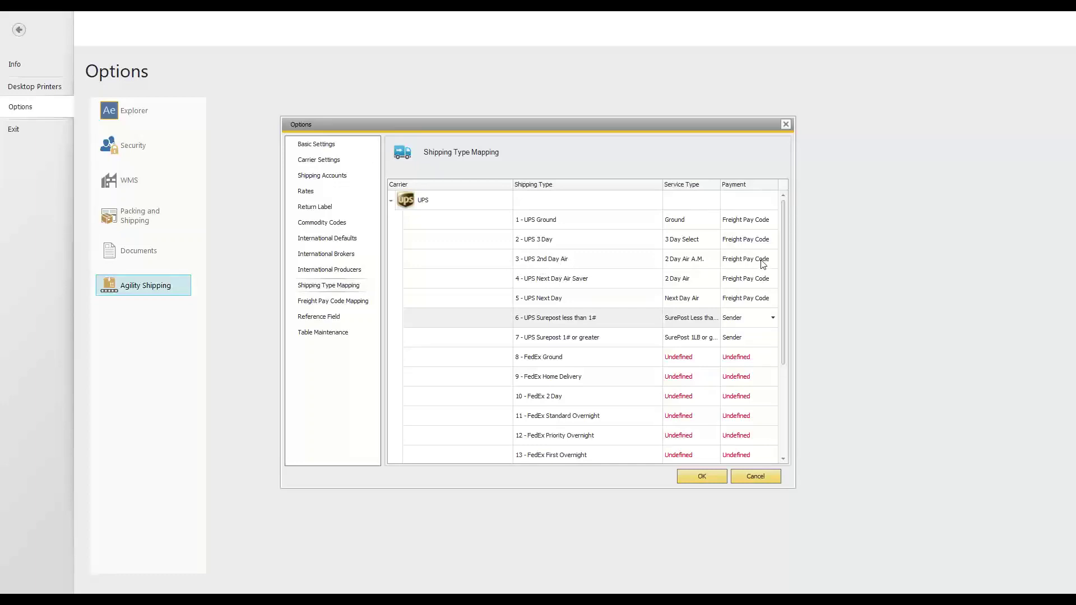
pyautogui.click(339, 303)
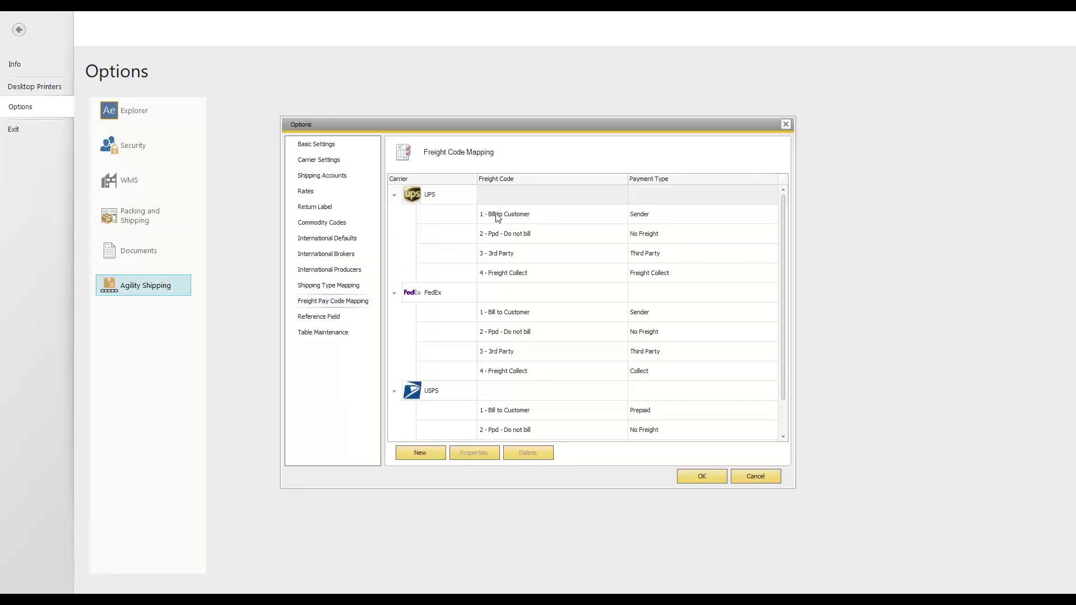
pyautogui.click(650, 215)
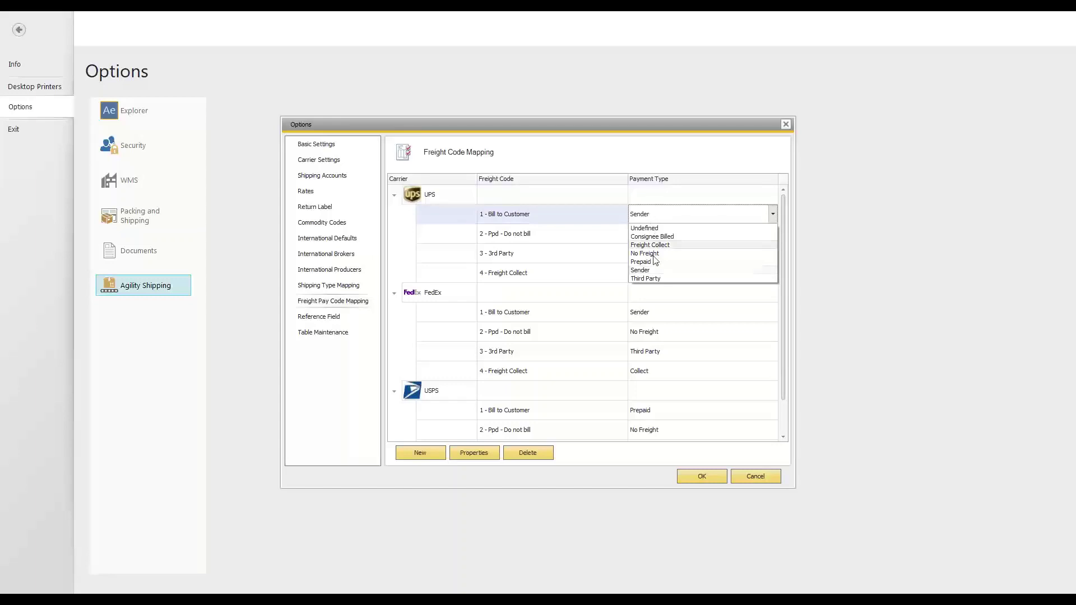
pyautogui.click(645, 271)
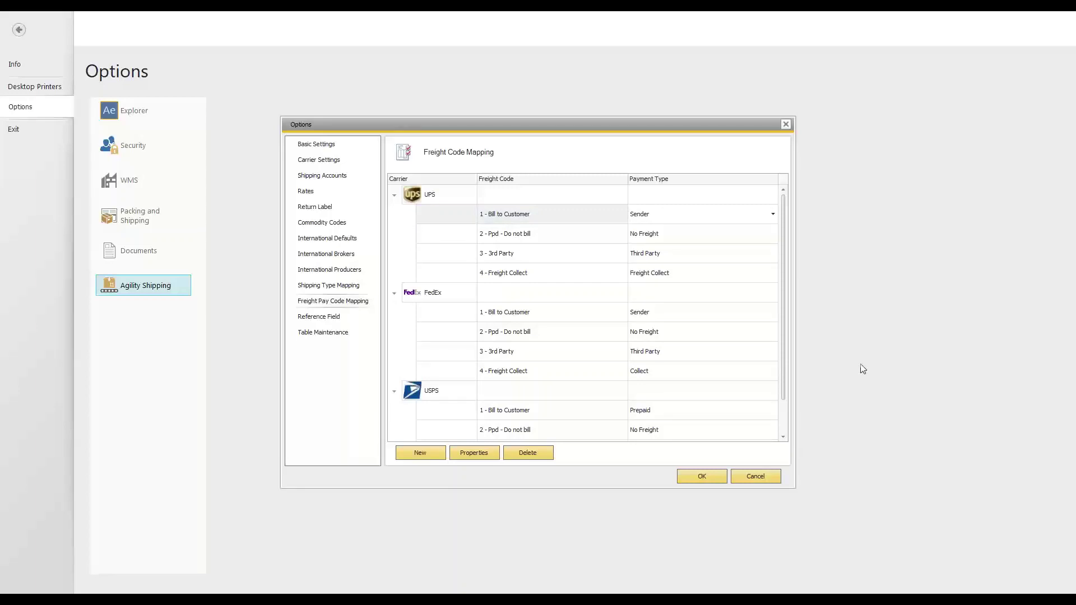
# Set the UPS contract rates to use list price rates and save the Agility Shipping options
pyautogui.click(308, 191)
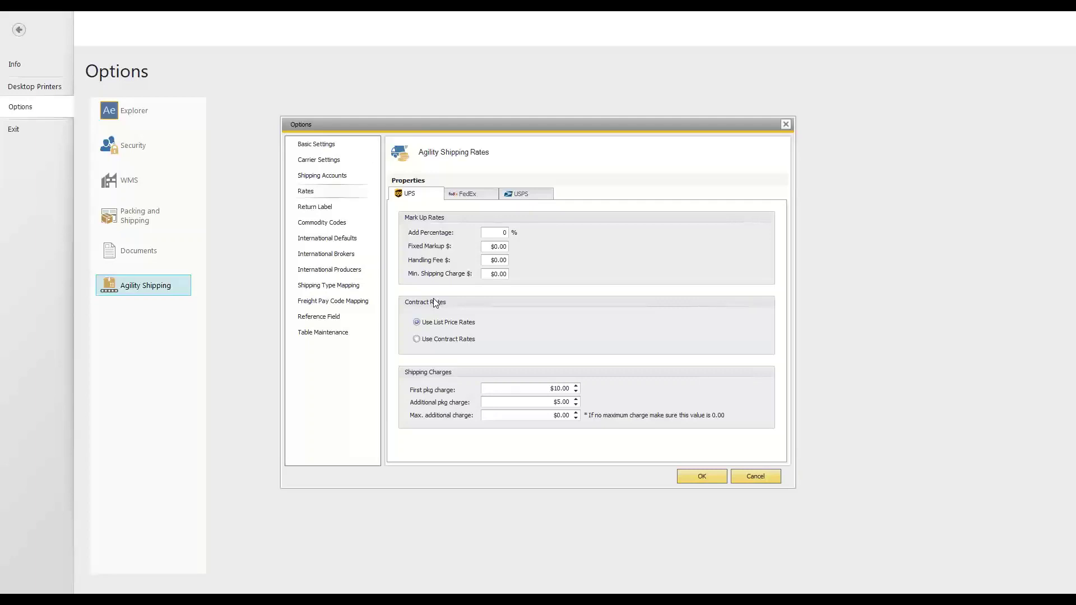
pyautogui.click(424, 341)
pyautogui.click(431, 322)
pyautogui.click(700, 476)
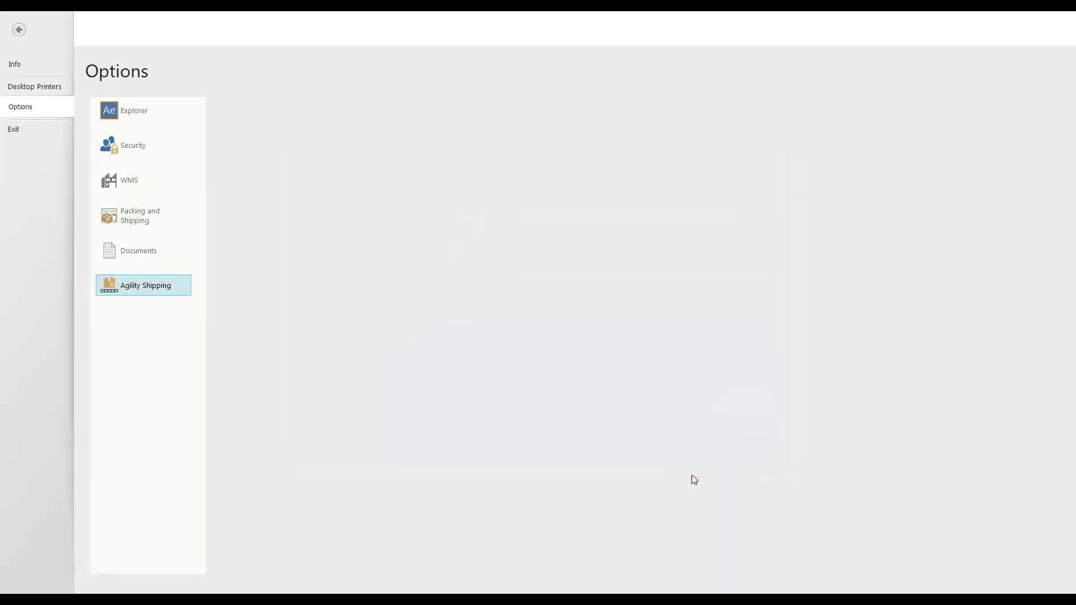
# Open the Packing and Shipping options and review the default freight and handling expense names for shipping freight write-back
pyautogui.click(134, 222)
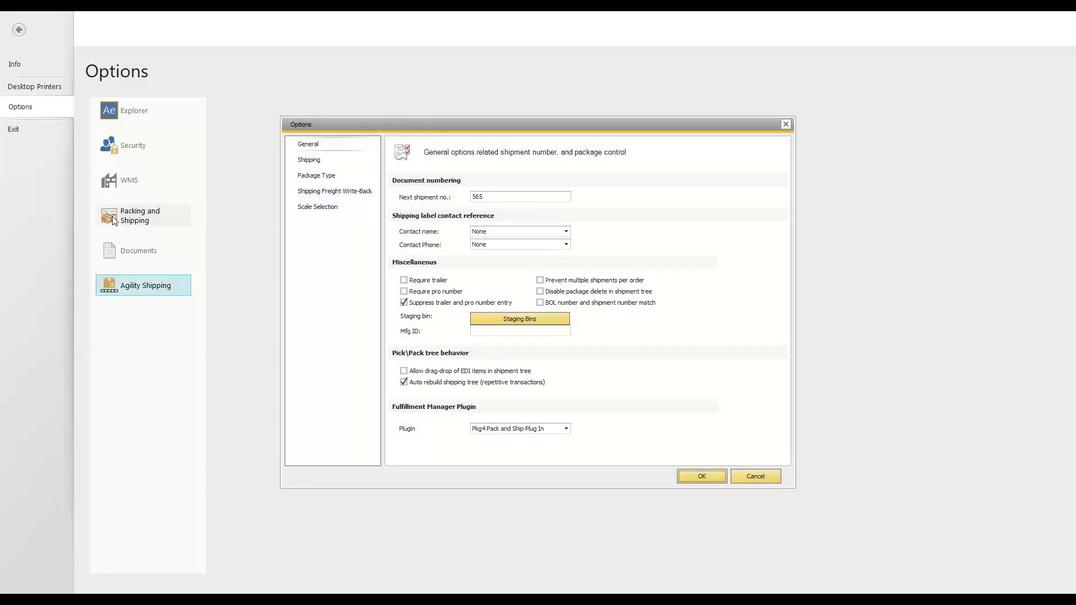
pyautogui.click(339, 196)
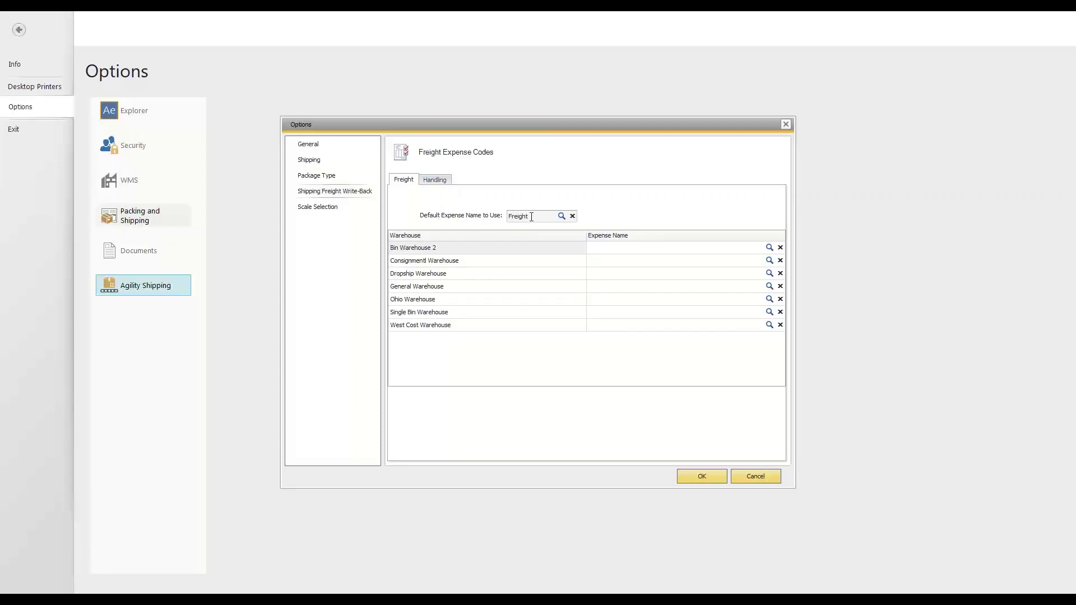
pyautogui.click(435, 180)
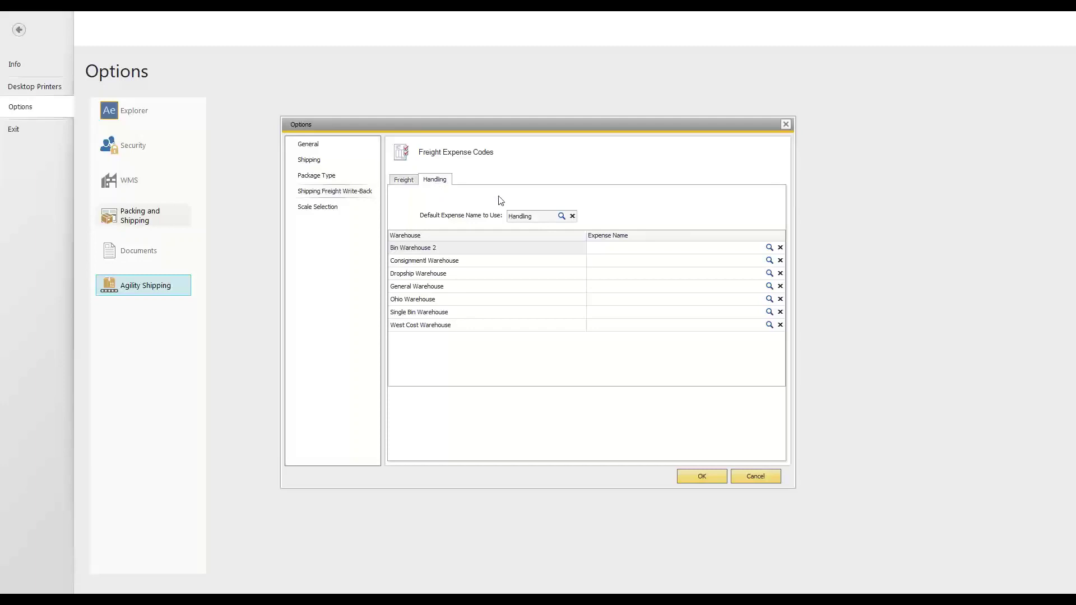
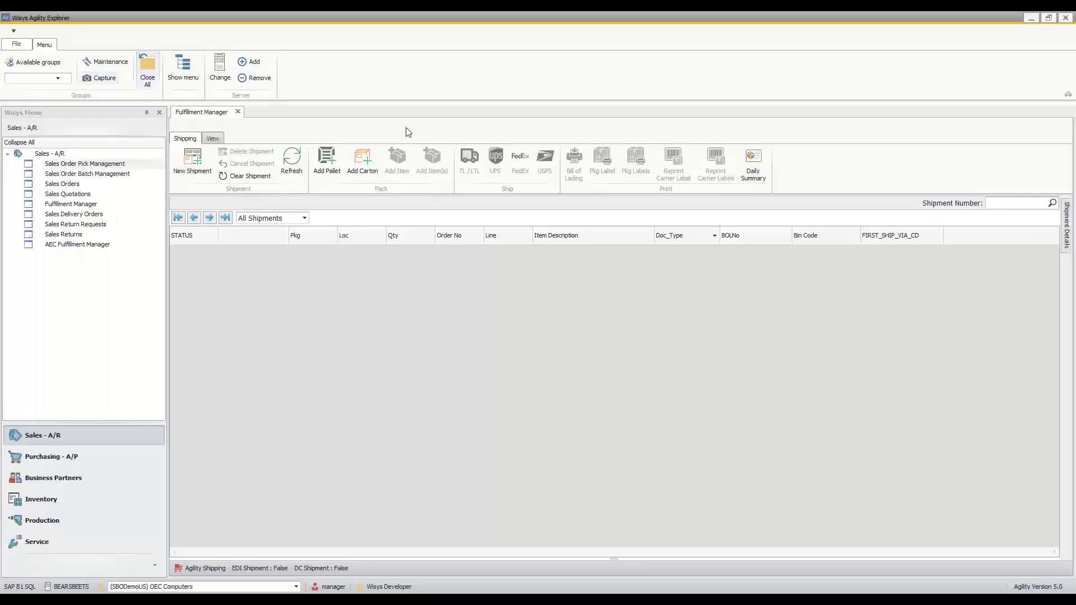
# Switch to the SAP Business One sales order and hide its user-defined fields
pyautogui.click(1030, 19)
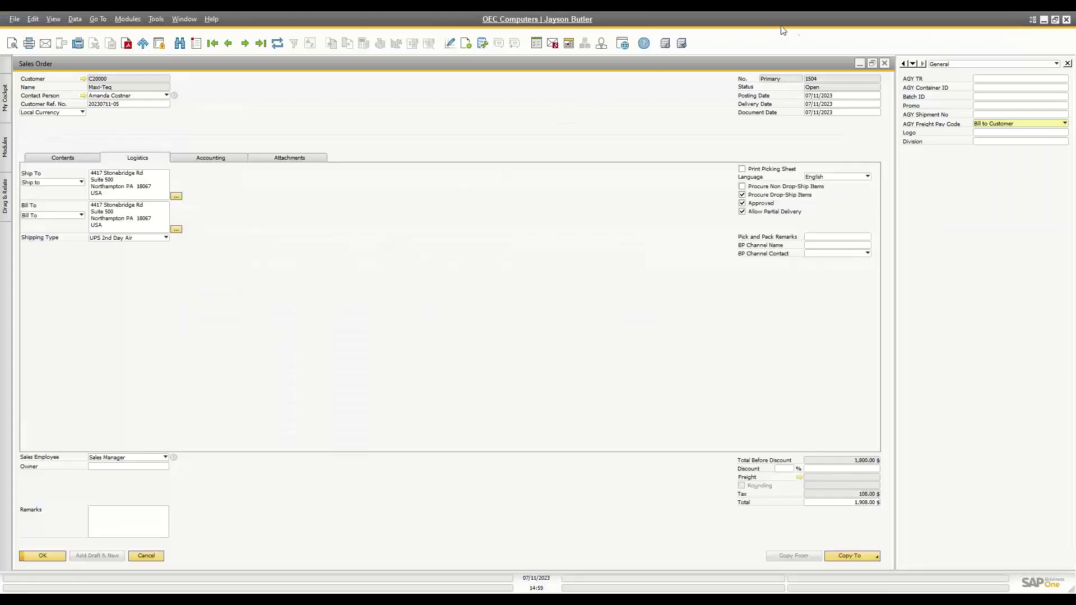
pyautogui.click(1067, 63)
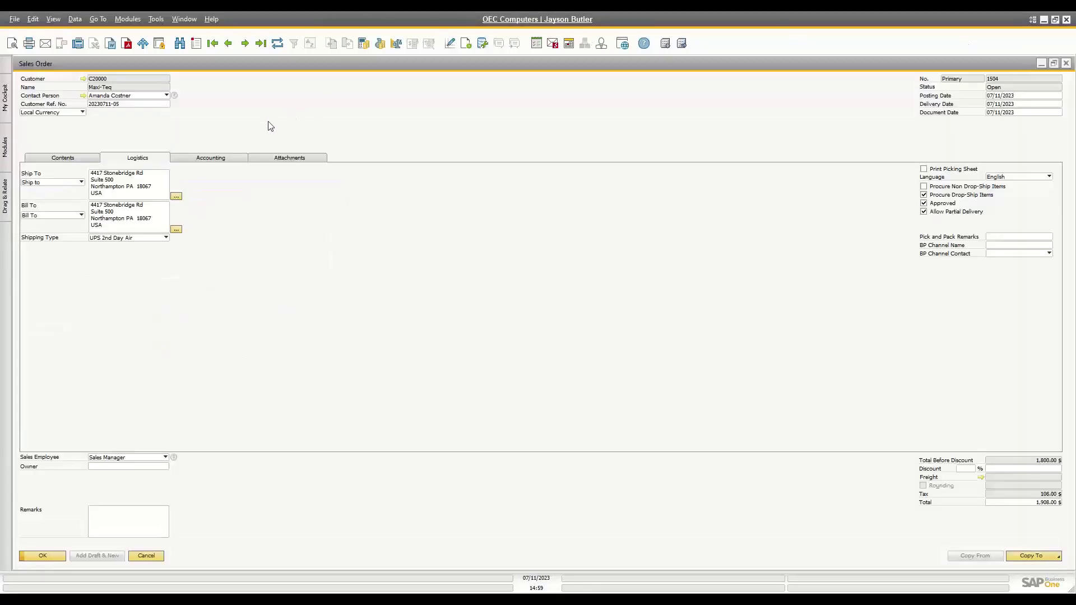
# Arrange the SAP Business One sales order side by side with Agility Fulfillment Manager and display the order's logistics details
pyautogui.click(93, 157)
pyautogui.doubleClick(256, 12)
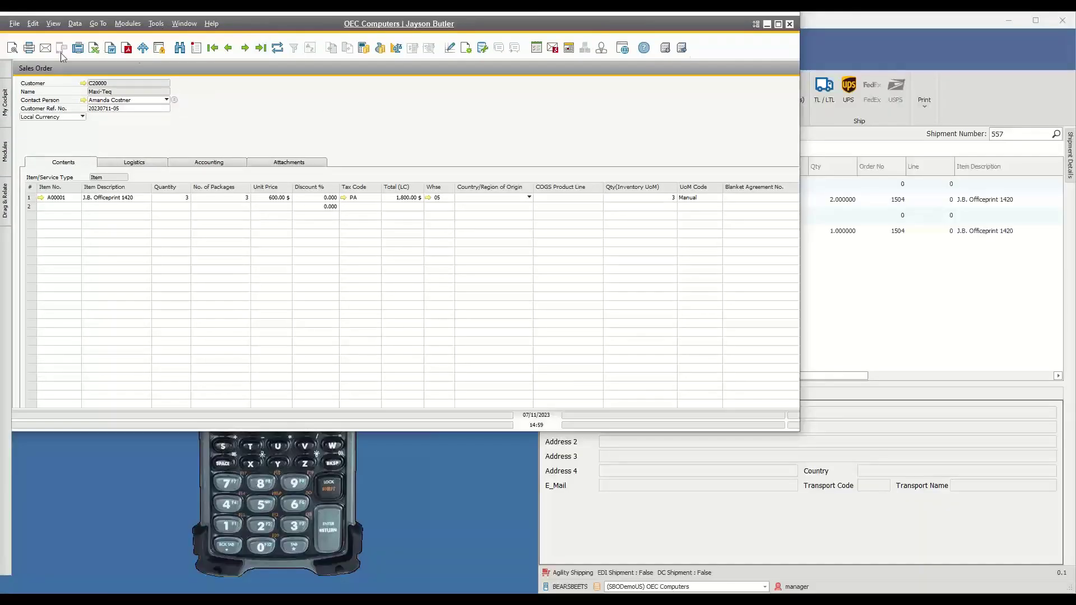
pyautogui.press('super+Left')
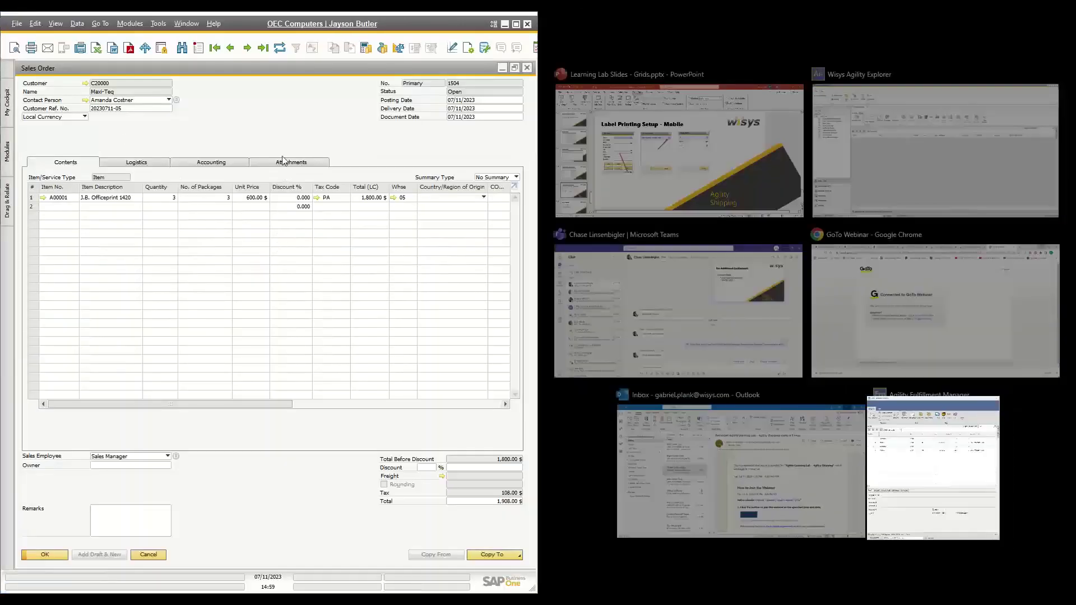
pyautogui.click(933, 468)
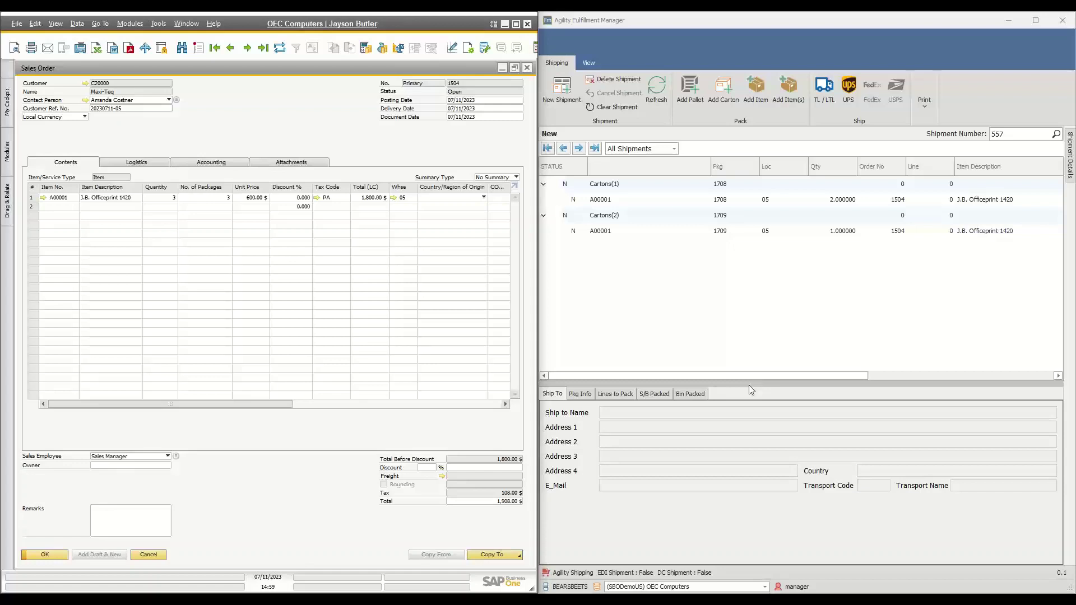
pyautogui.click(160, 164)
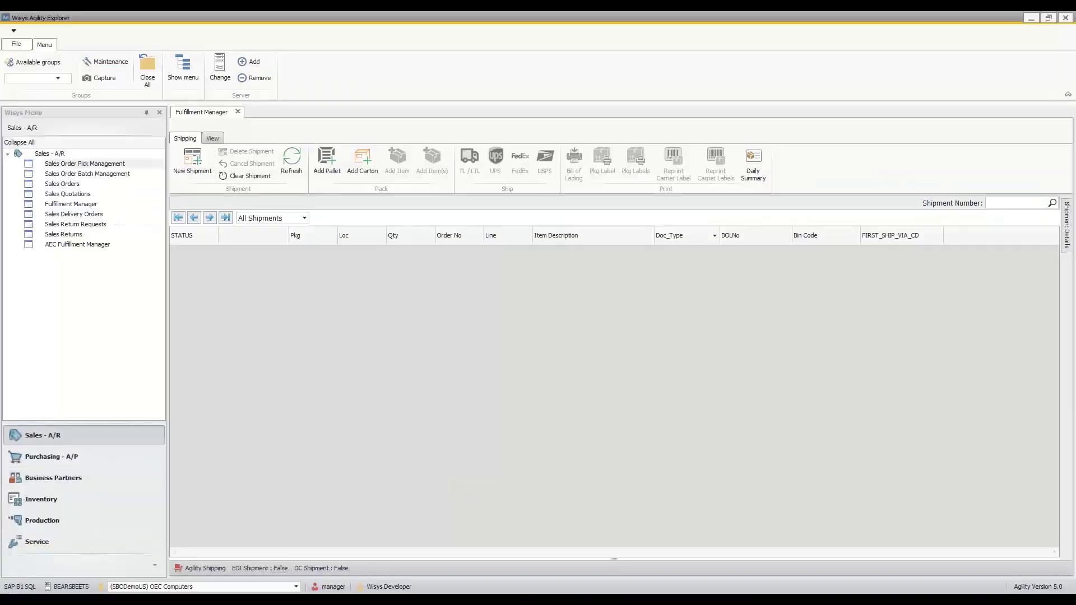
# In the Agility Shipping options, set the payment of shipping type 3 - UPS 2nd Day Air to Prepaid and save the mapping
pyautogui.click(16, 44)
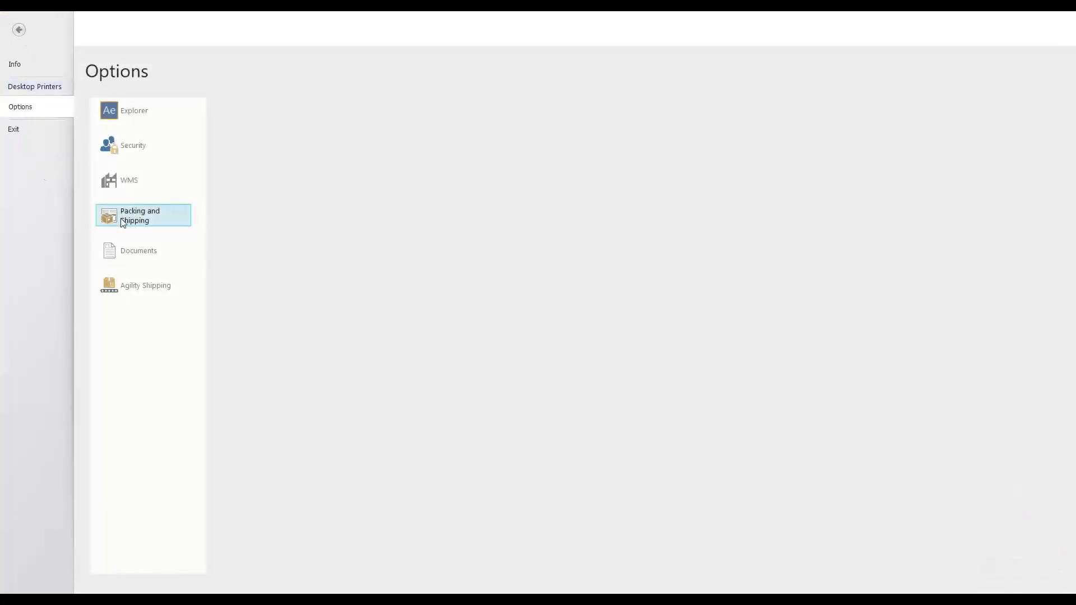
pyautogui.click(149, 286)
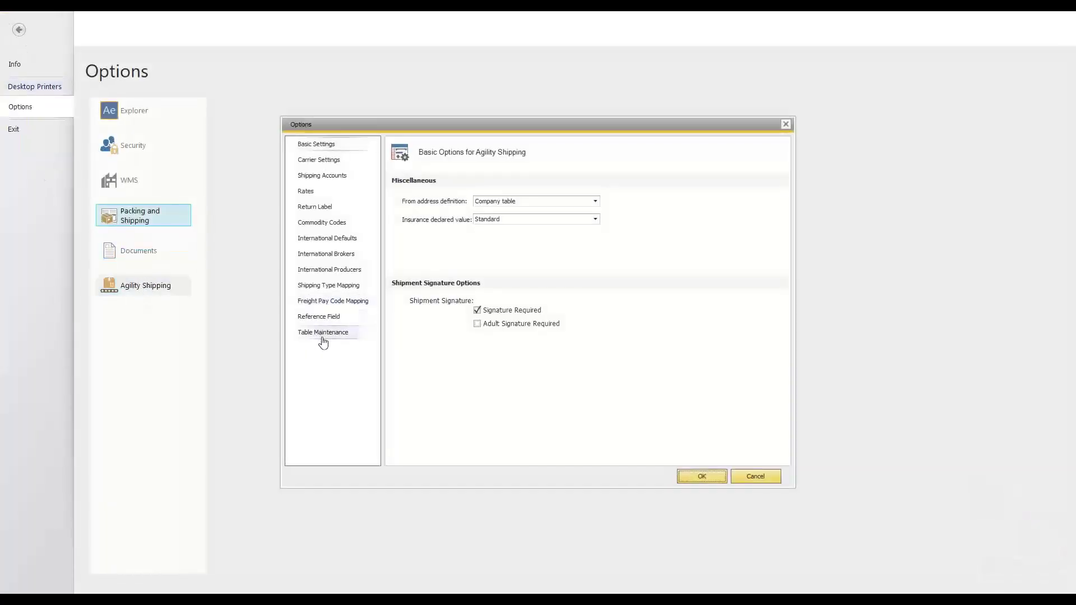
pyautogui.click(338, 288)
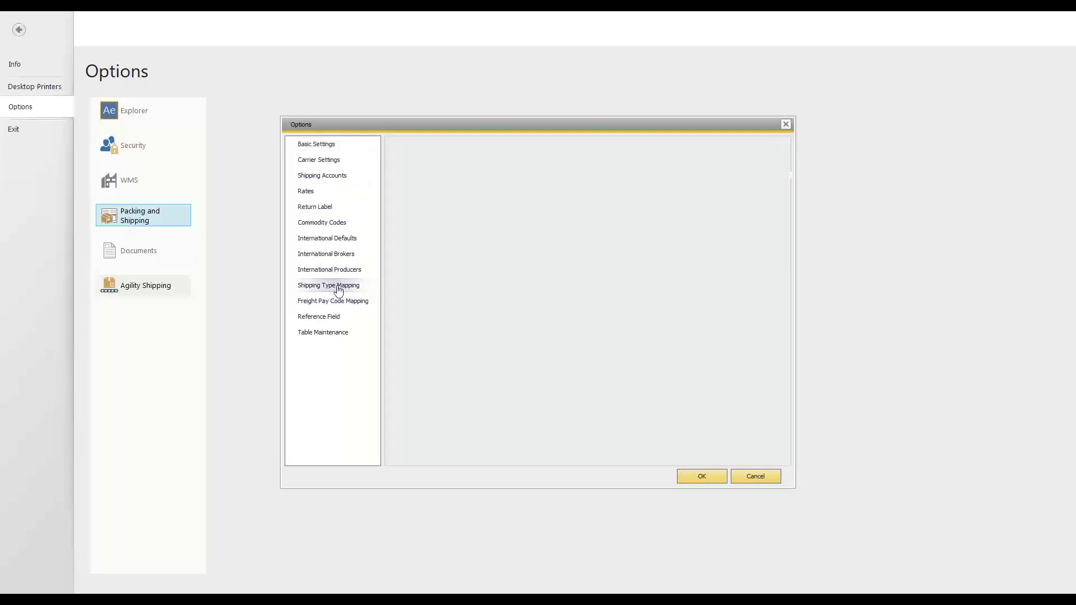
pyautogui.click(732, 263)
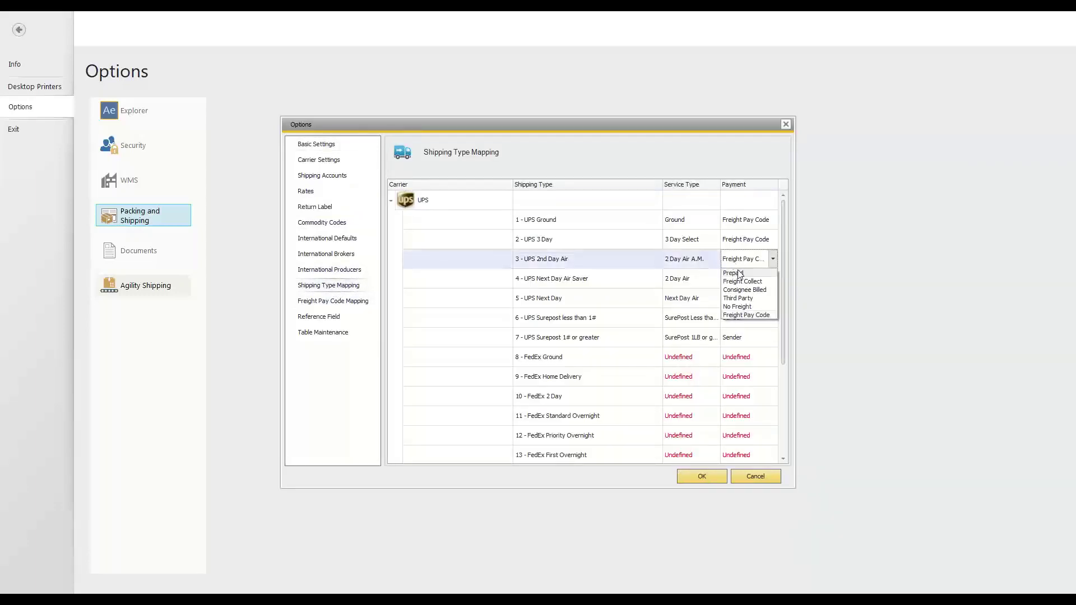
pyautogui.click(734, 273)
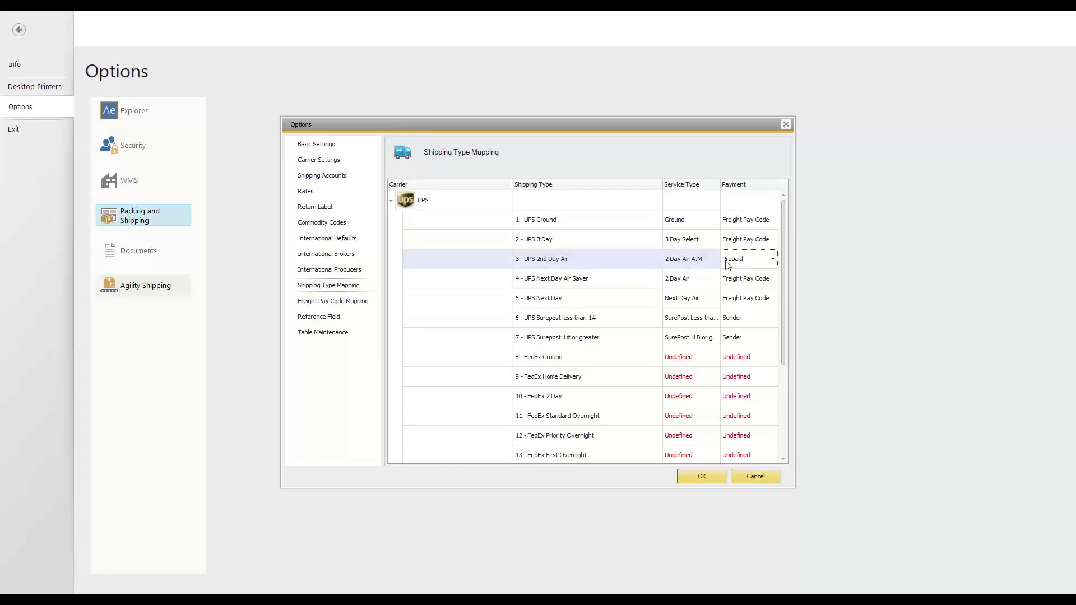
pyautogui.click(702, 477)
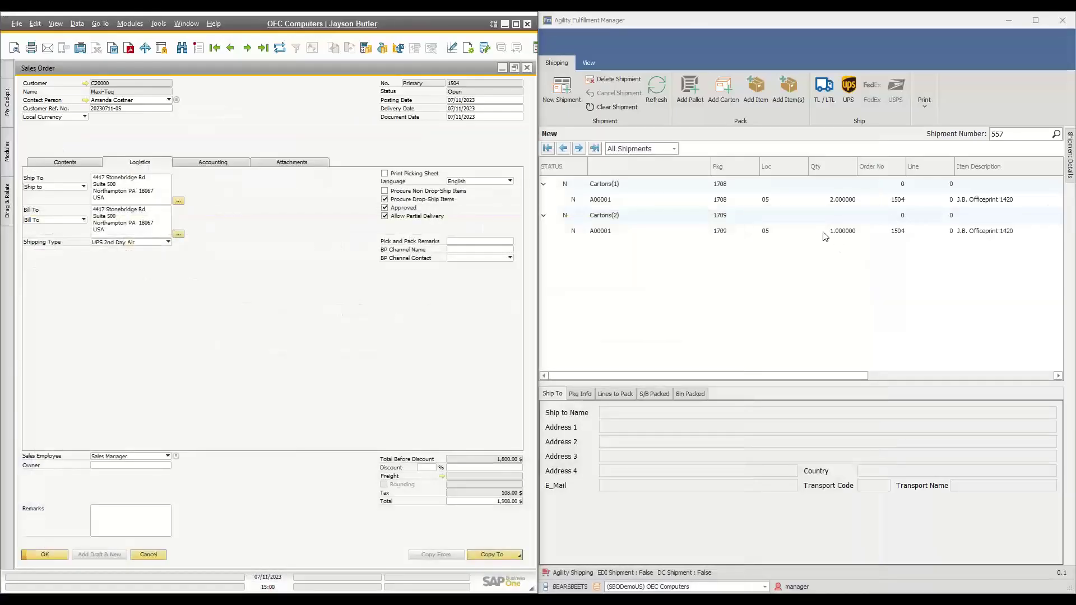
# Open UPS shipping for the packed shipment in Fulfillment Manager, review the available services and select 2 Day Air A.M
pyautogui.click(844, 93)
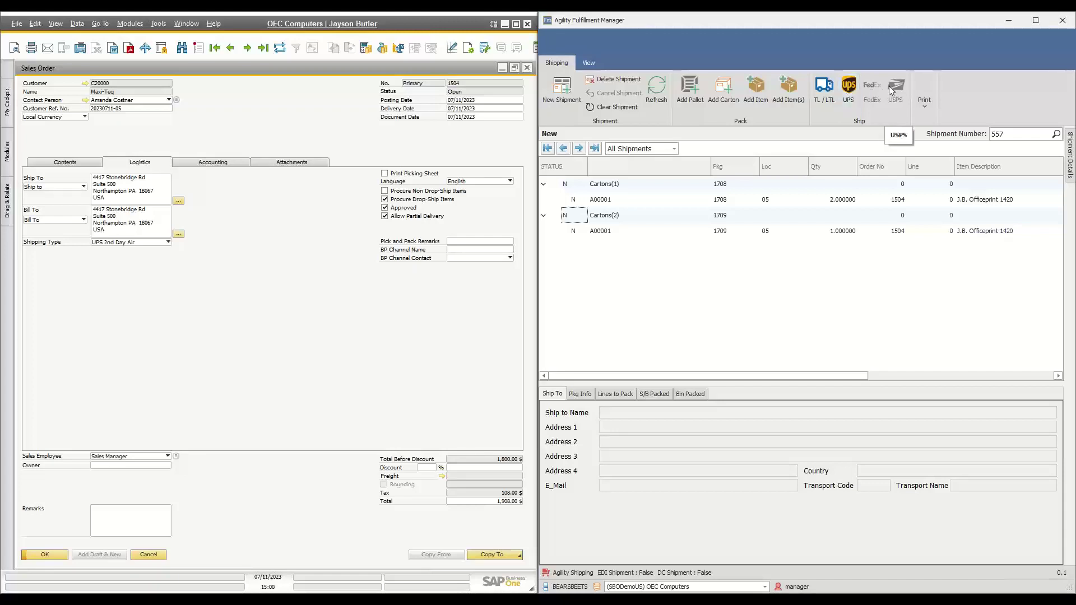
pyautogui.click(848, 92)
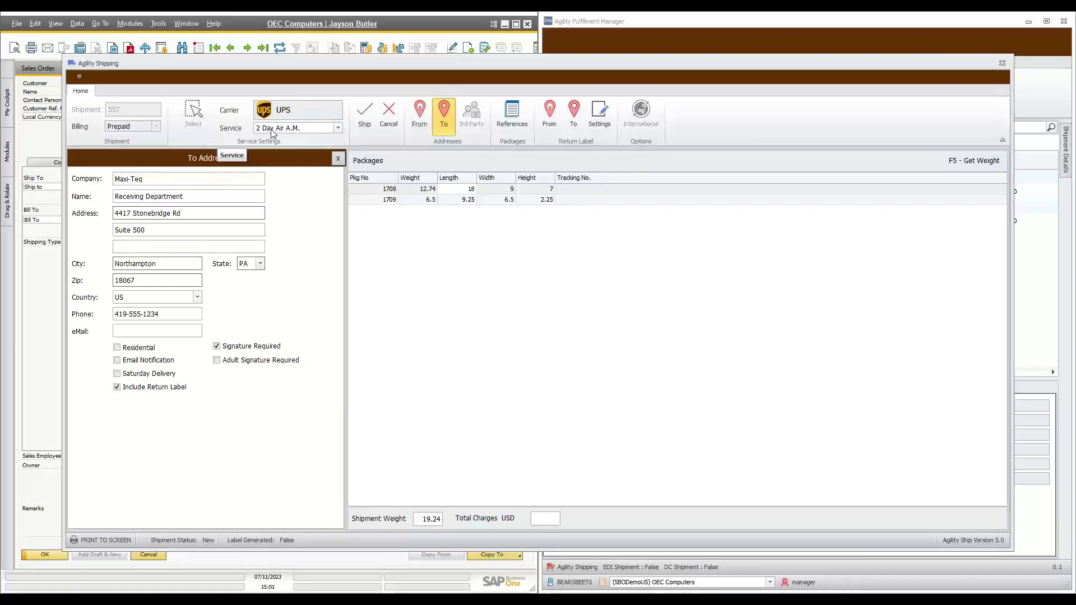
pyautogui.click(136, 126)
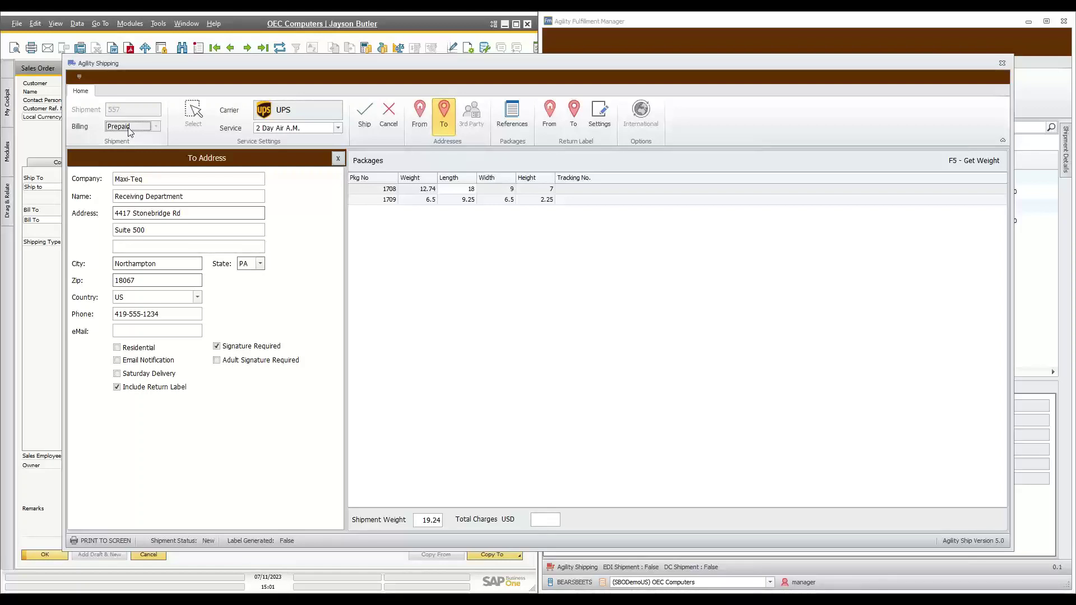
pyautogui.click(340, 129)
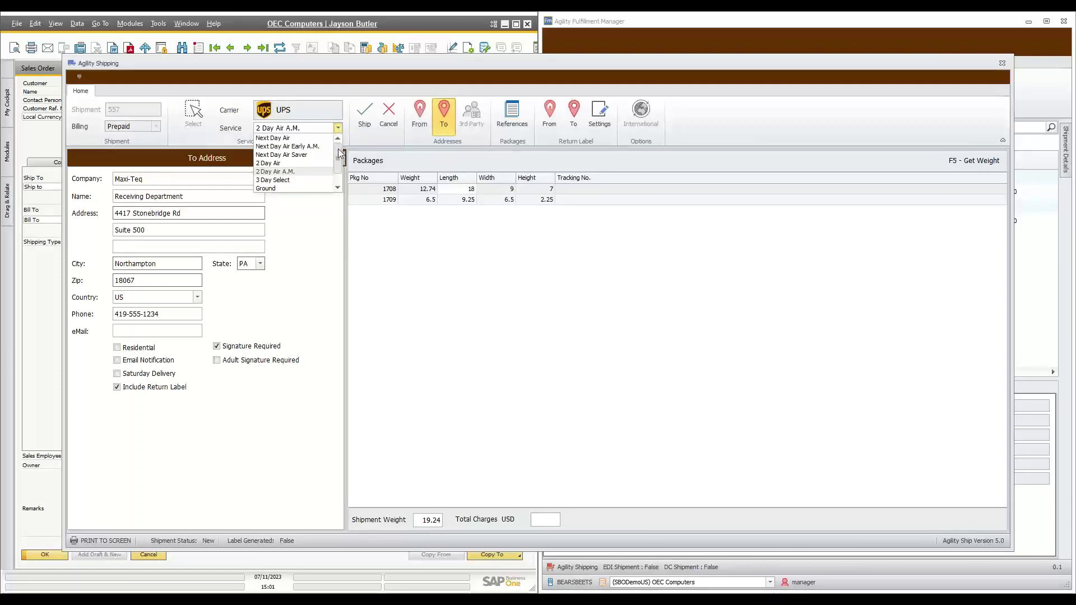
pyautogui.moveTo(340, 156); pyautogui.dragTo(339, 178)
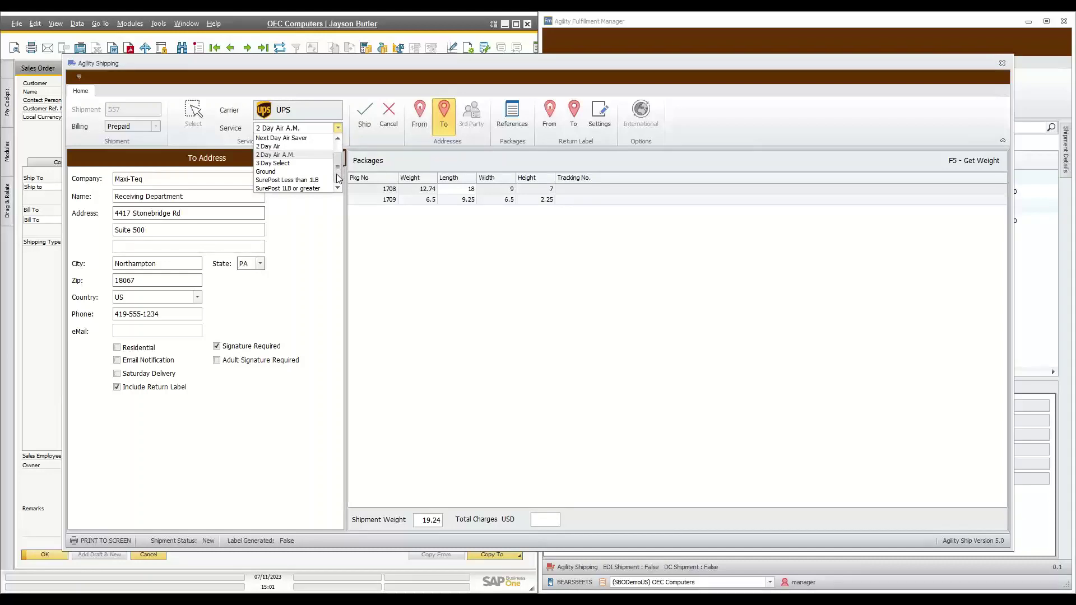
pyautogui.scroll(1, 338, 175)
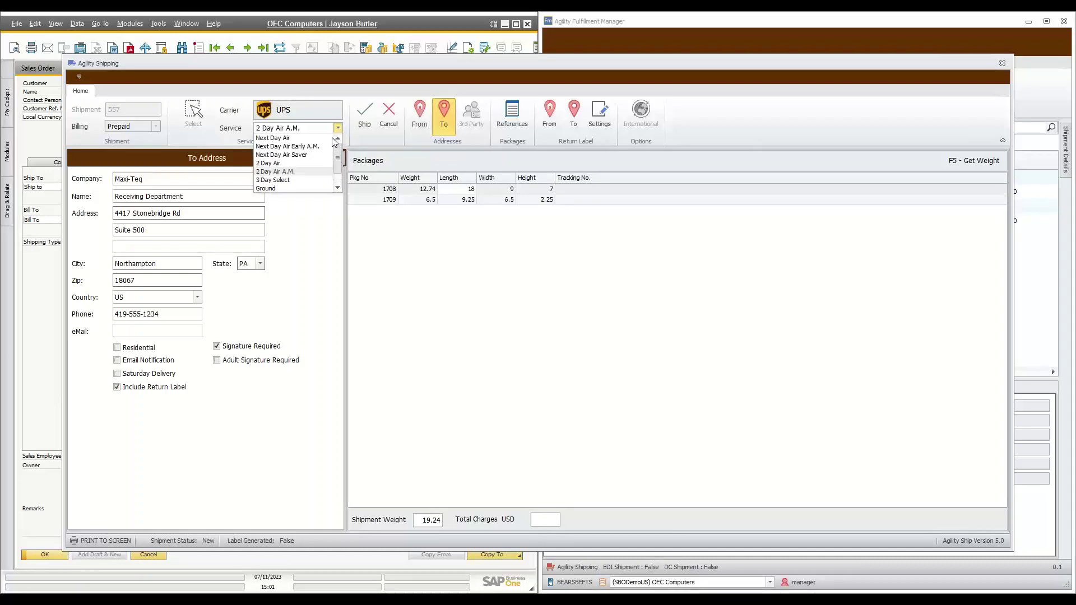
pyautogui.click(309, 174)
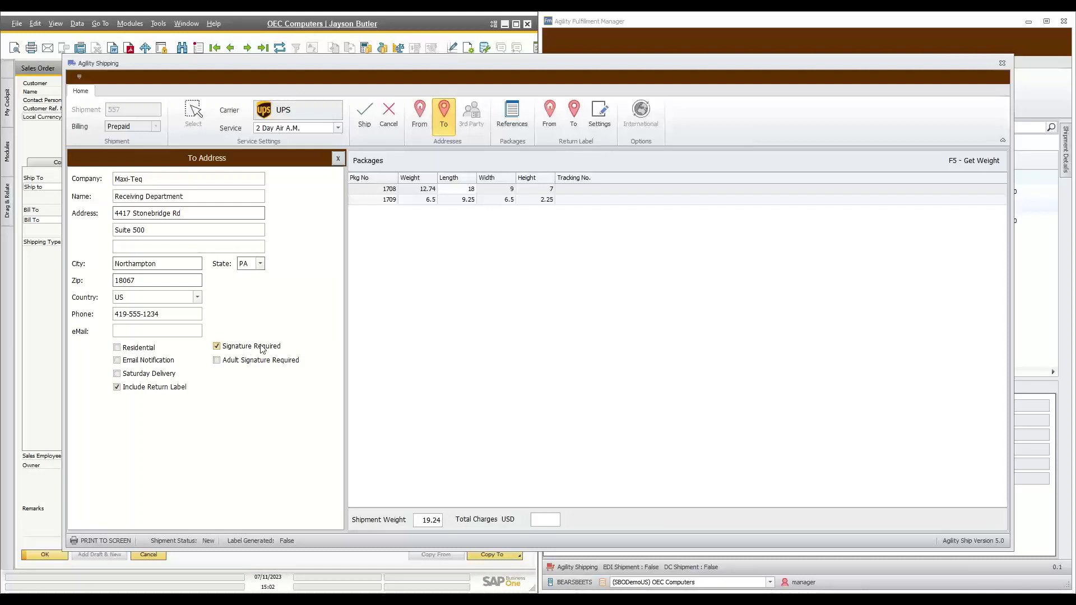
# Switch the Signature Required and Include Return Label options off and back on for the shipment
pyautogui.click(226, 348)
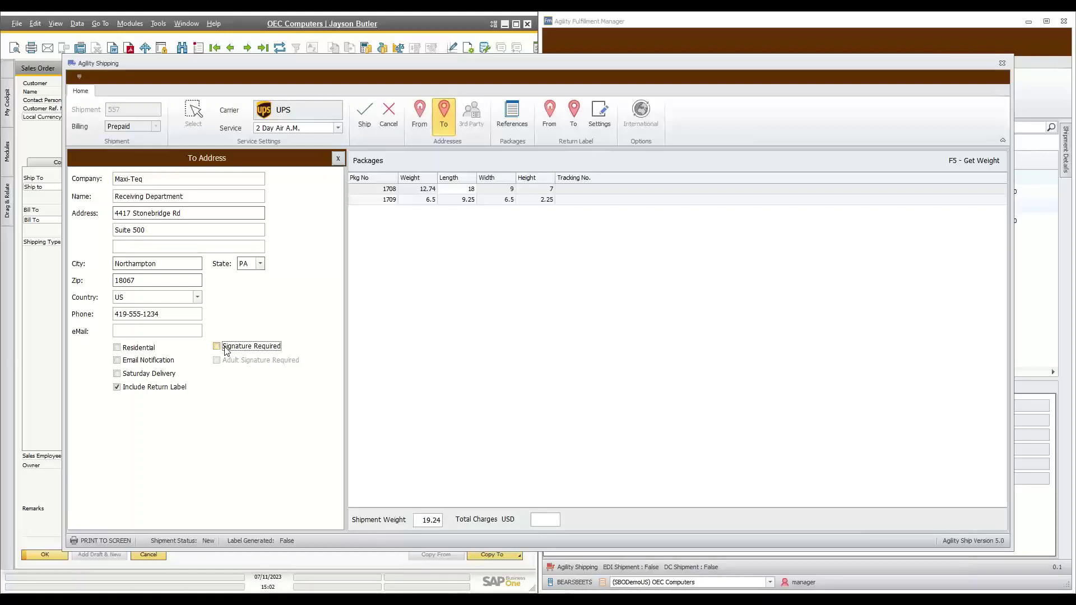
pyautogui.click(226, 349)
pyautogui.click(177, 393)
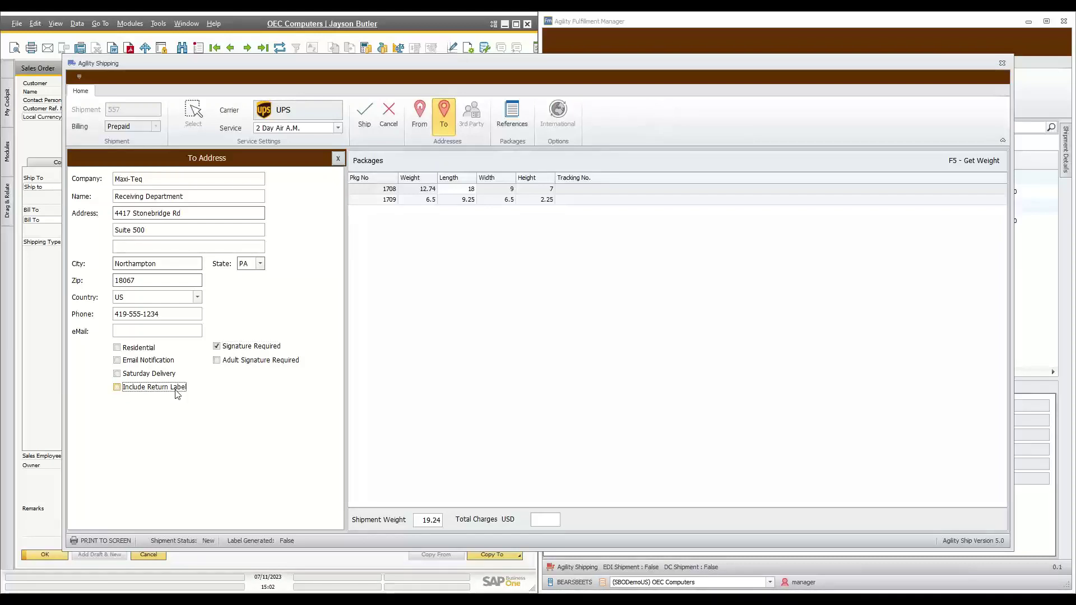
pyautogui.click(177, 393)
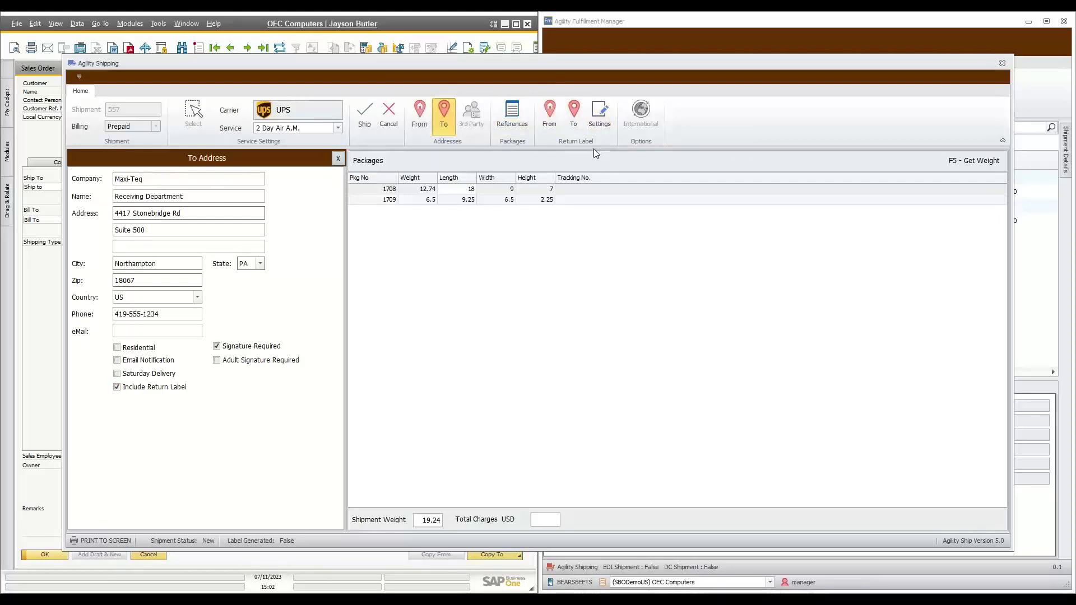
pyautogui.click(180, 390)
pyautogui.click(180, 389)
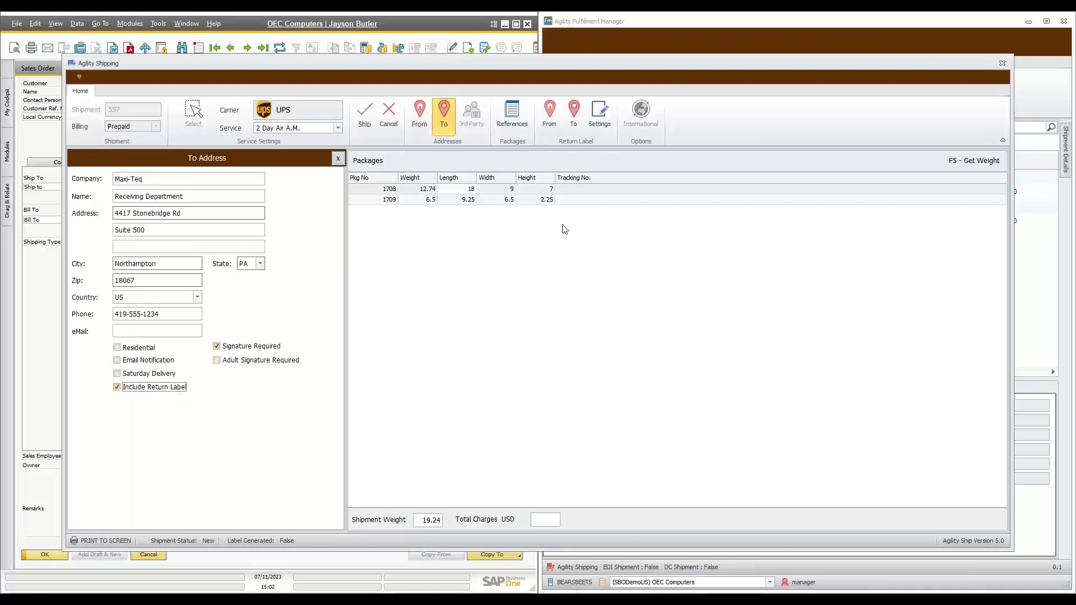
# Review the return label's from and to addresses and confirm its settings with Ground as the return service
pyautogui.click(546, 117)
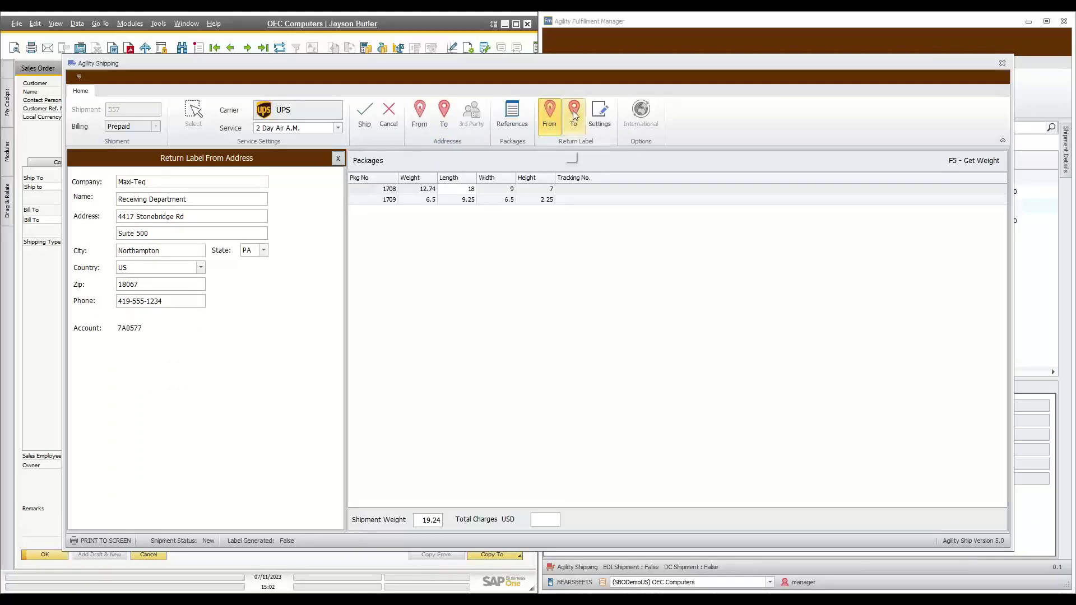
pyautogui.click(573, 110)
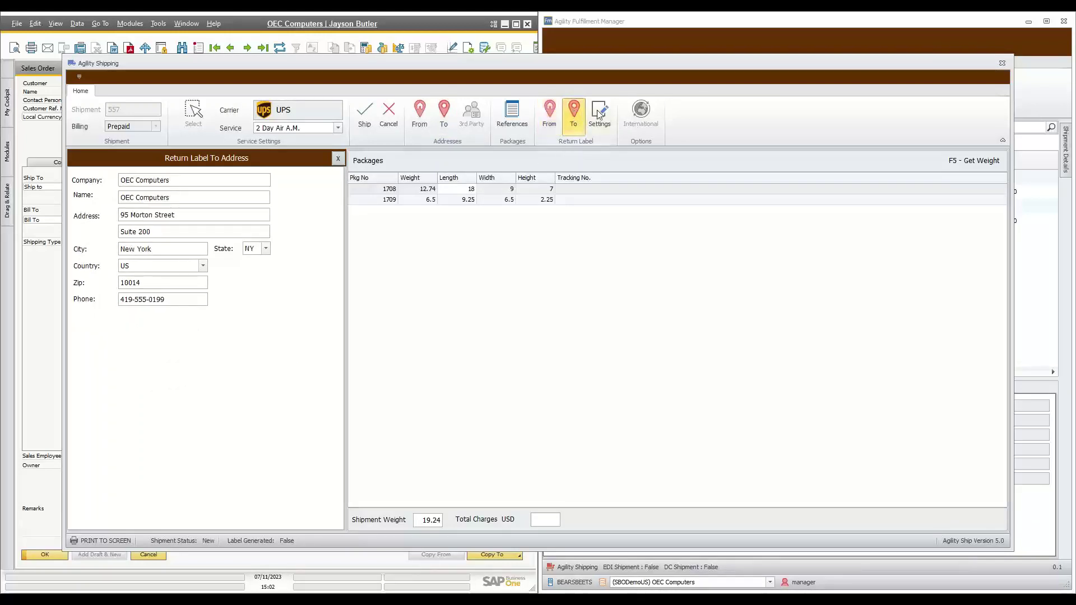
pyautogui.click(597, 110)
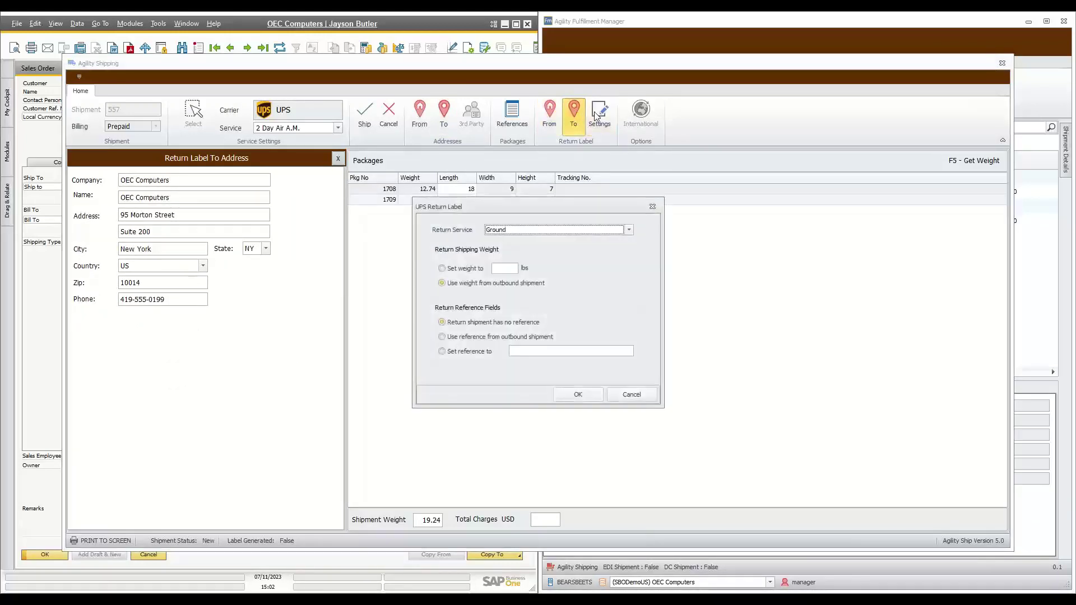
pyautogui.click(629, 231)
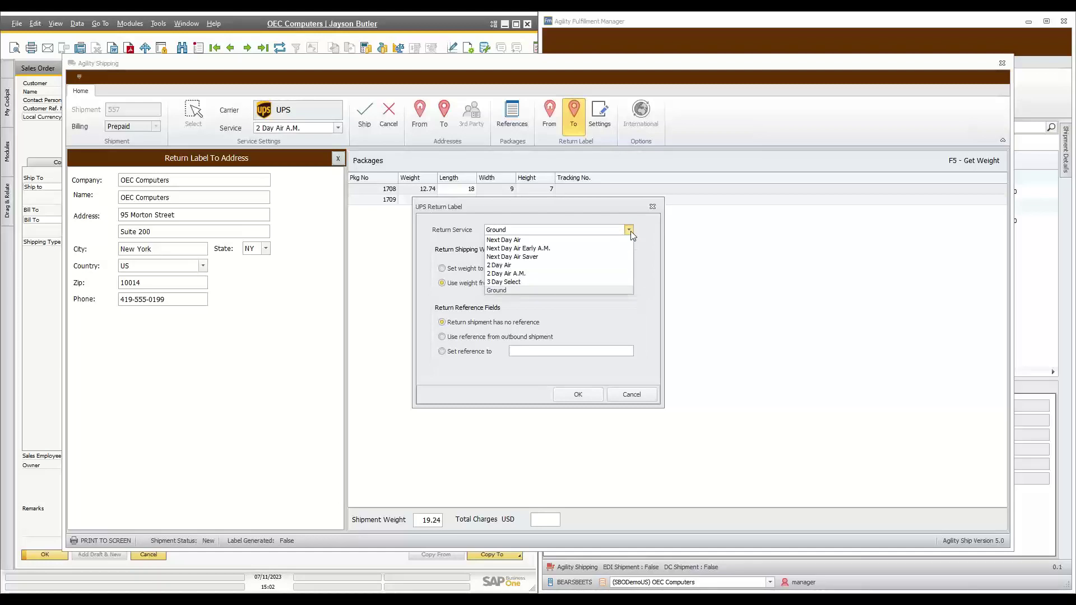
pyautogui.click(592, 290)
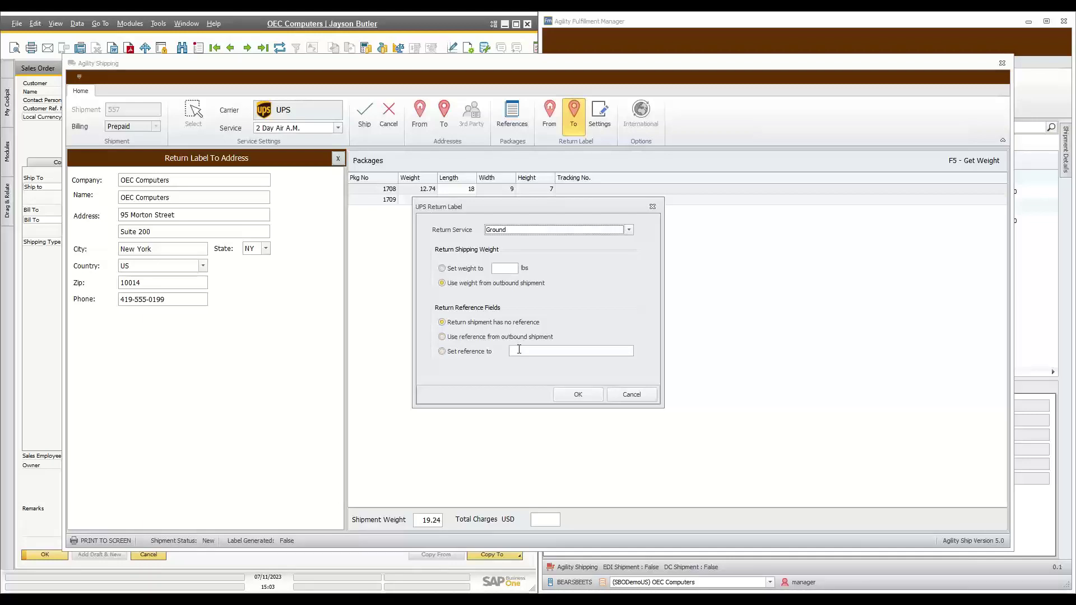
pyautogui.click(601, 396)
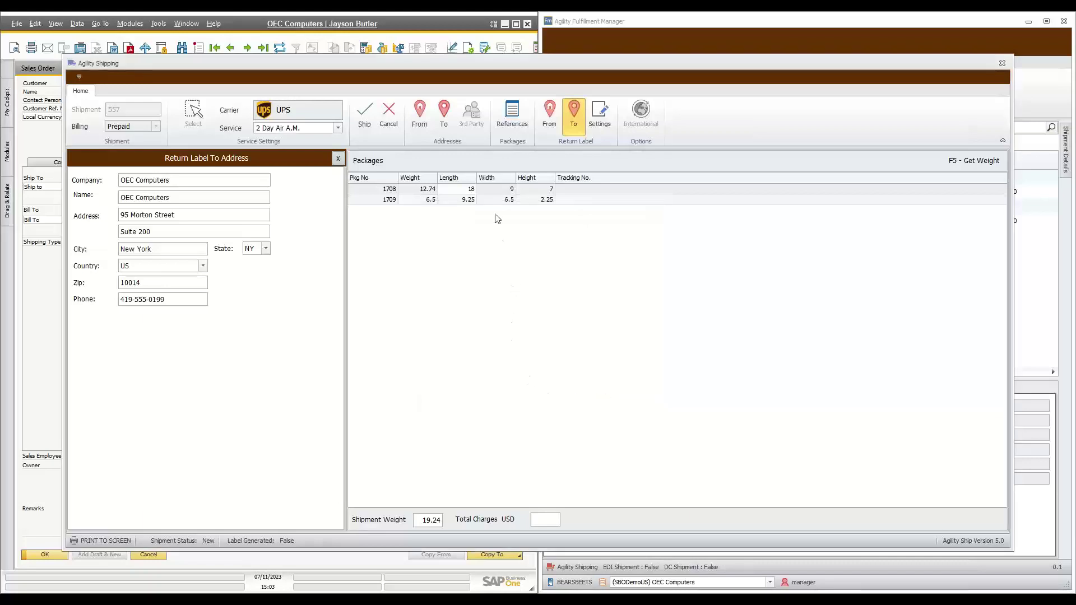
# Change the first package reference field to the word Order followed by the order number, and ship the packages
pyautogui.click(512, 116)
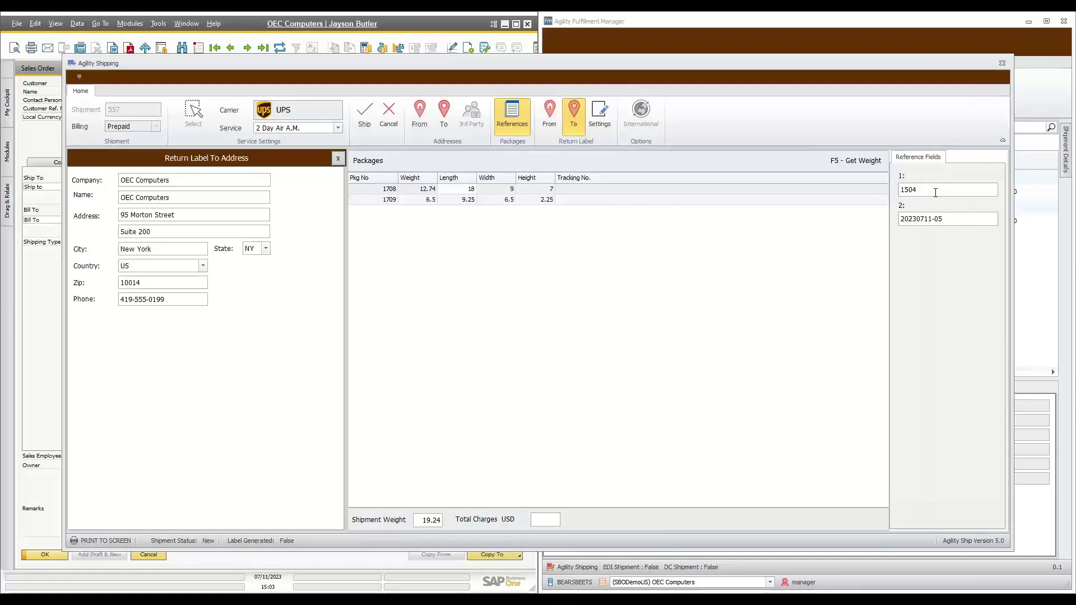
pyautogui.moveTo(935, 193); pyautogui.dragTo(891, 196)
pyautogui.write('Order 1504')
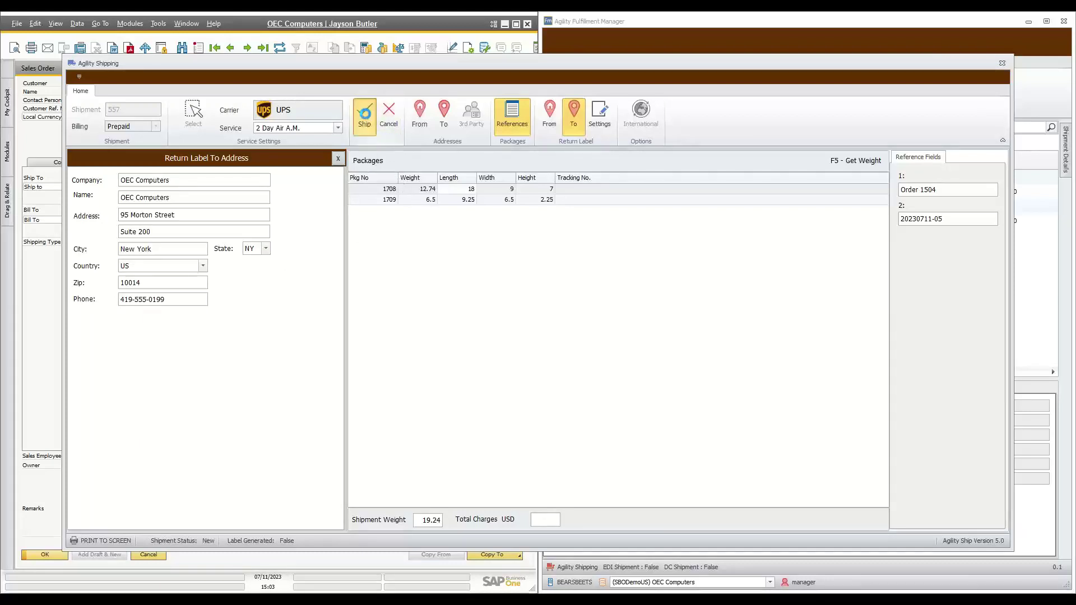
pyautogui.click(365, 115)
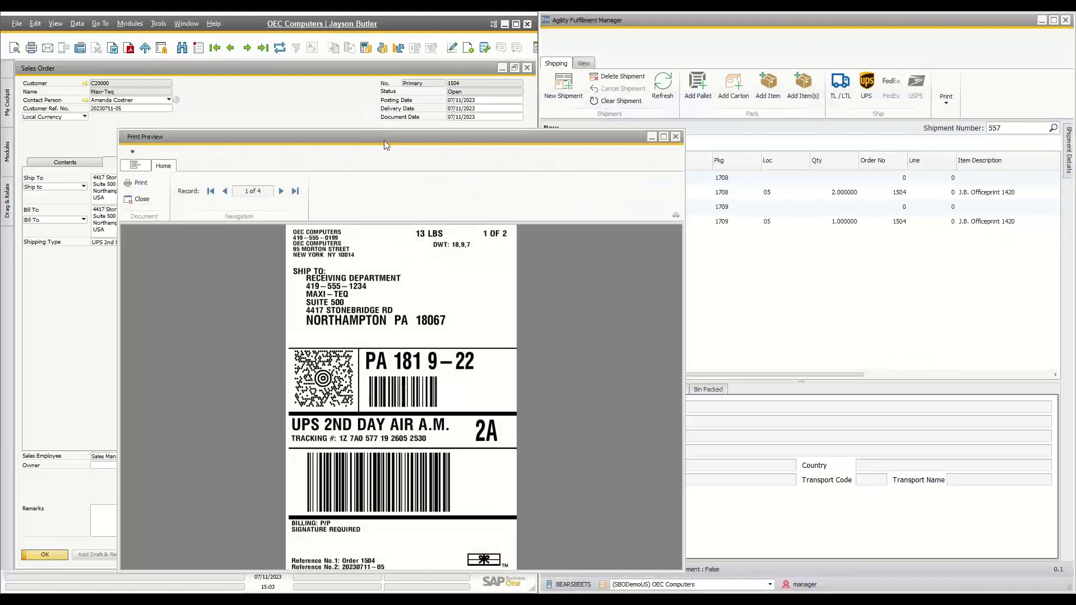
# Page through the previewed UPS shipping and return labels for both packages and close the preview
pyautogui.moveTo(385, 140); pyautogui.dragTo(441, 88)
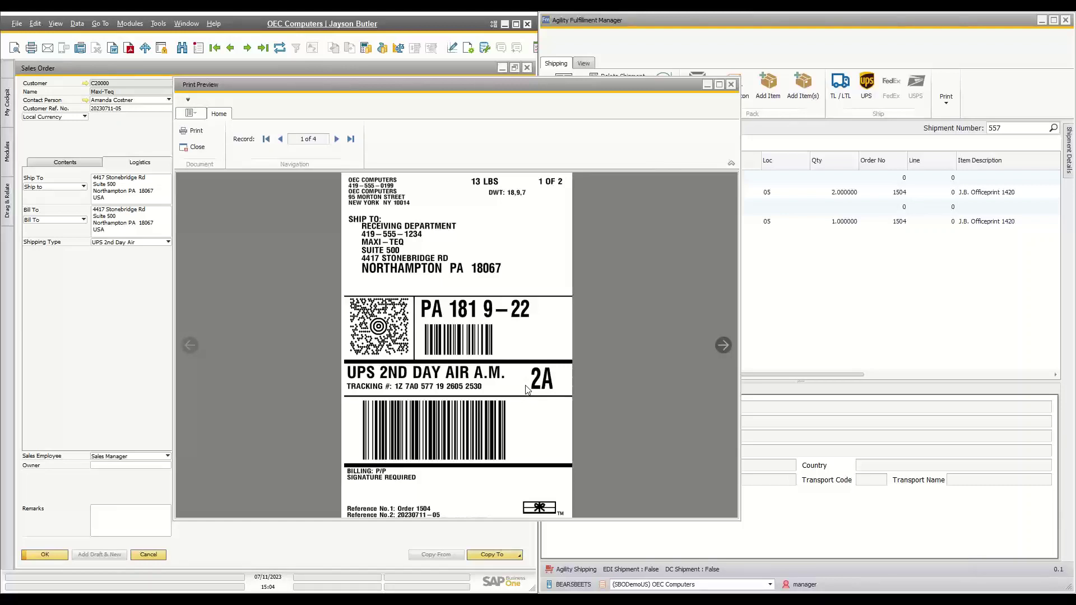
pyautogui.click(723, 347)
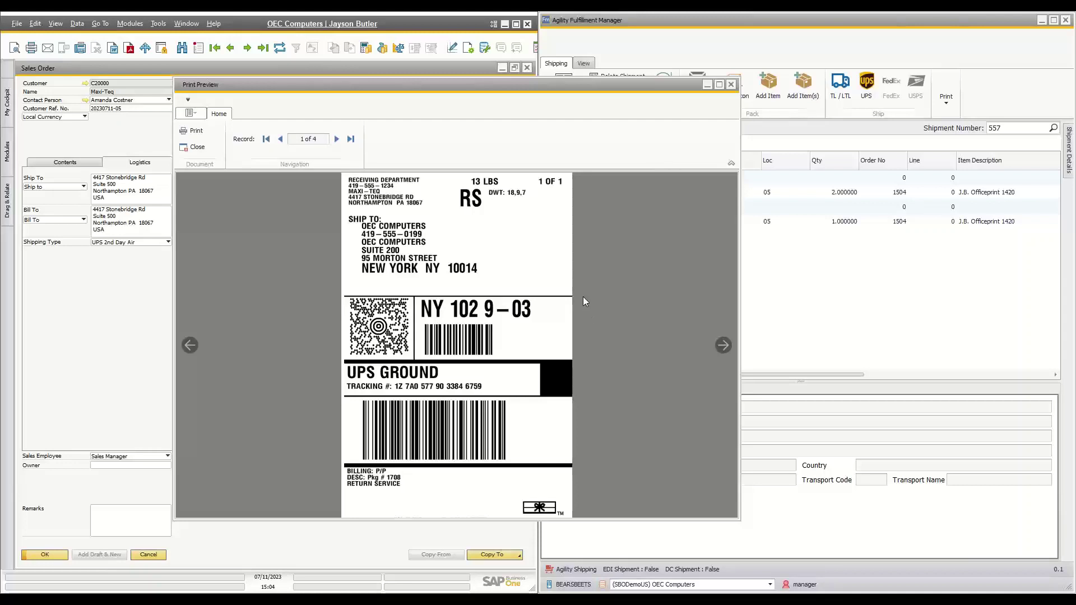
pyautogui.click(724, 346)
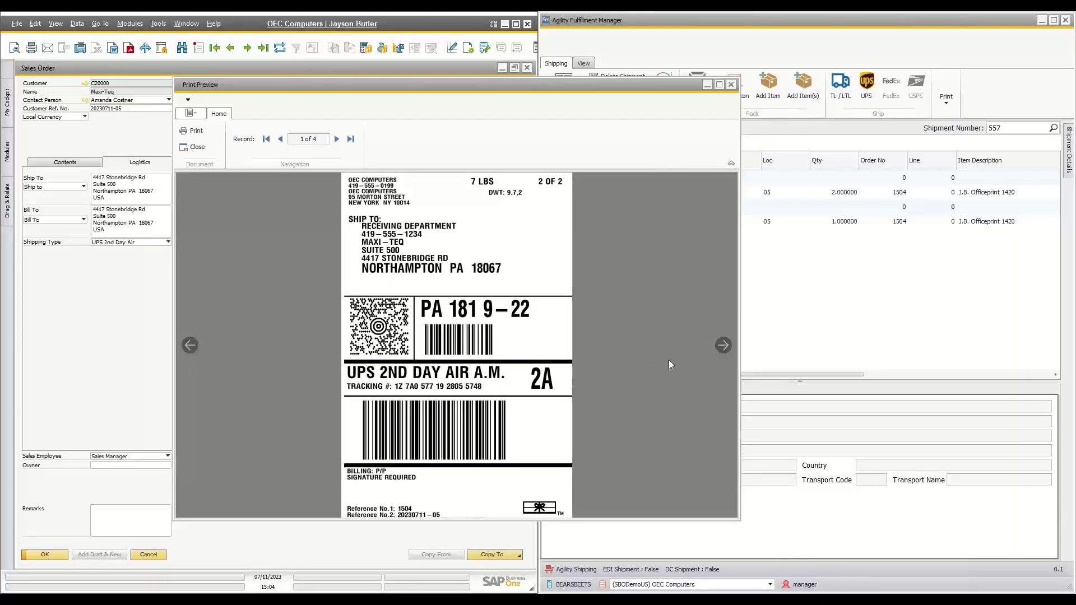
pyautogui.click(723, 346)
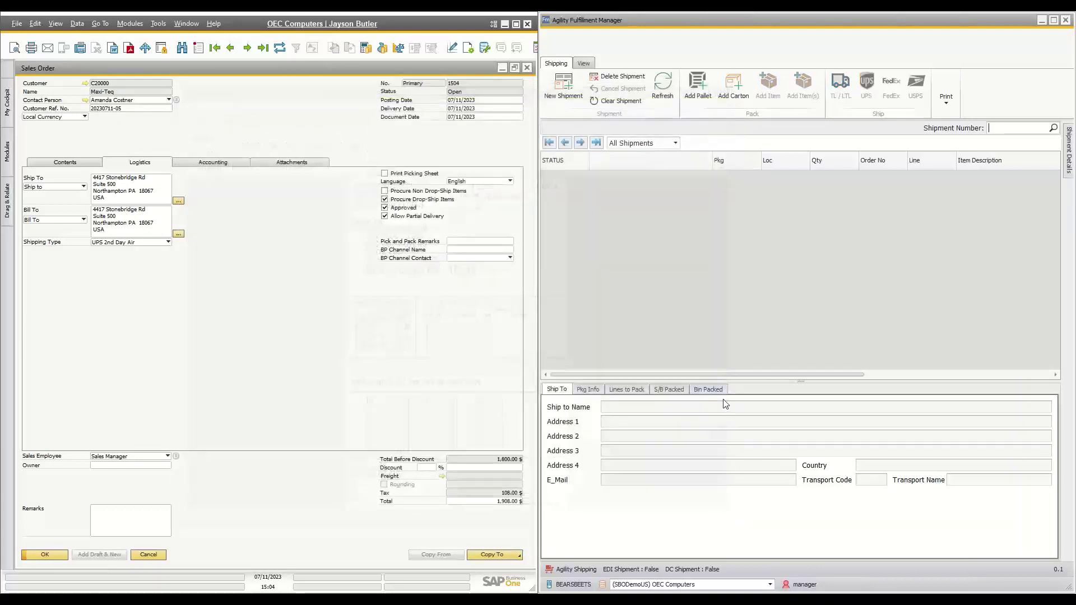
pyautogui.click(731, 84)
# Display the contents of the SAP Business One sales order and refresh the record
pyautogui.click(81, 161)
pyautogui.click(280, 49)
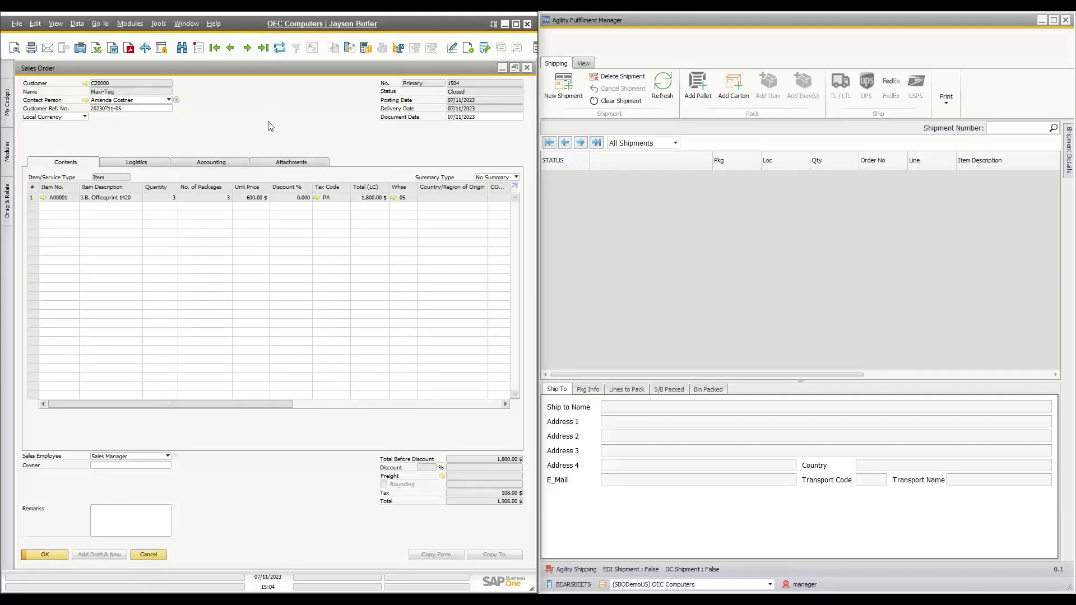
# Open the delivery based on the sales order and review its breakdown of freight charges
pyautogui.click(350, 48)
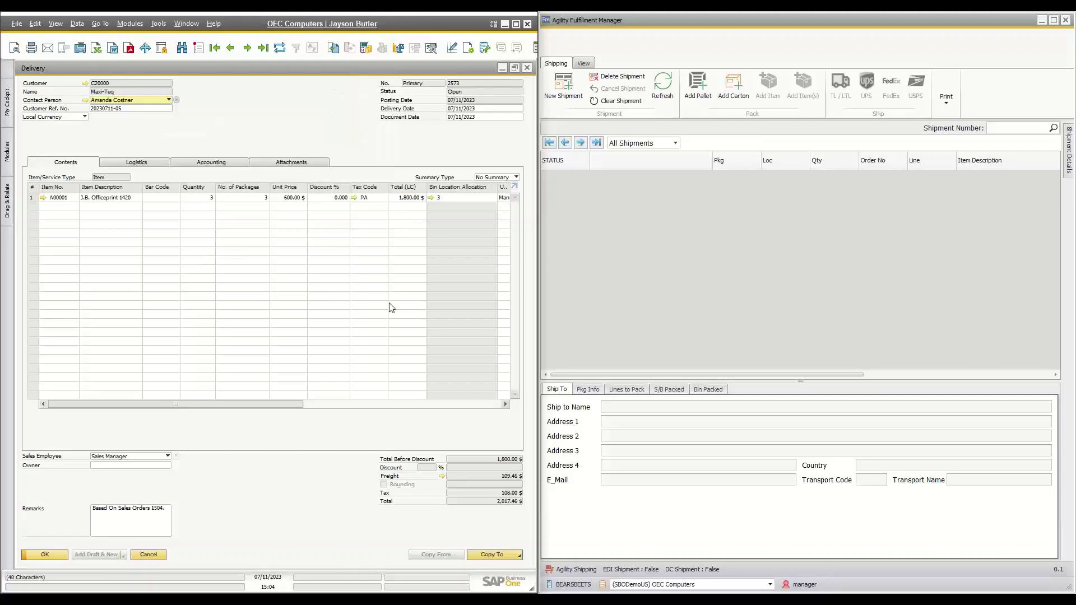
pyautogui.click(442, 475)
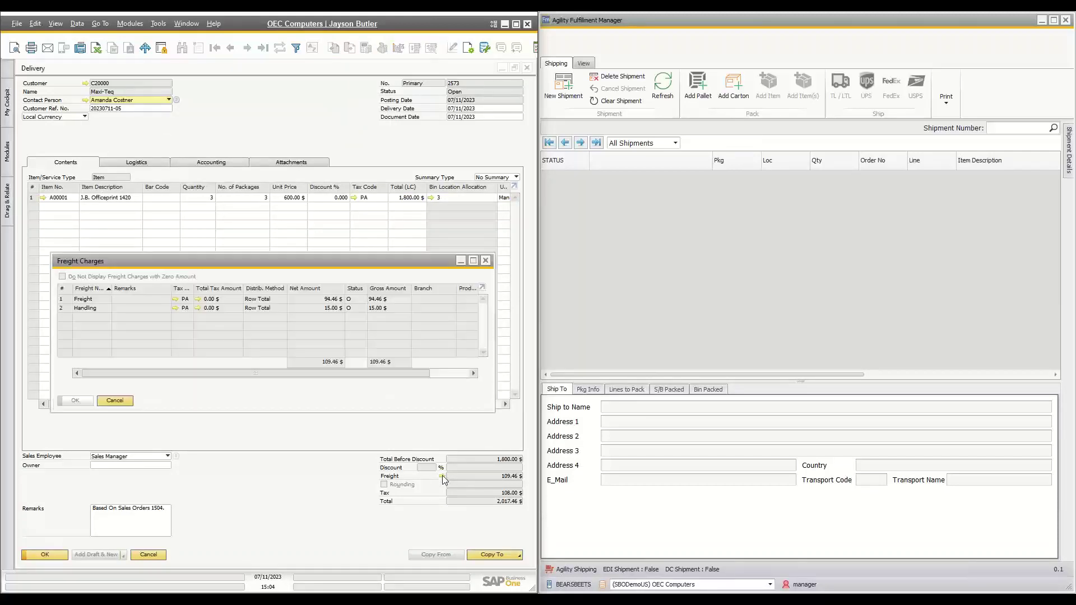
pyautogui.moveTo(335, 261); pyautogui.dragTo(345, 182)
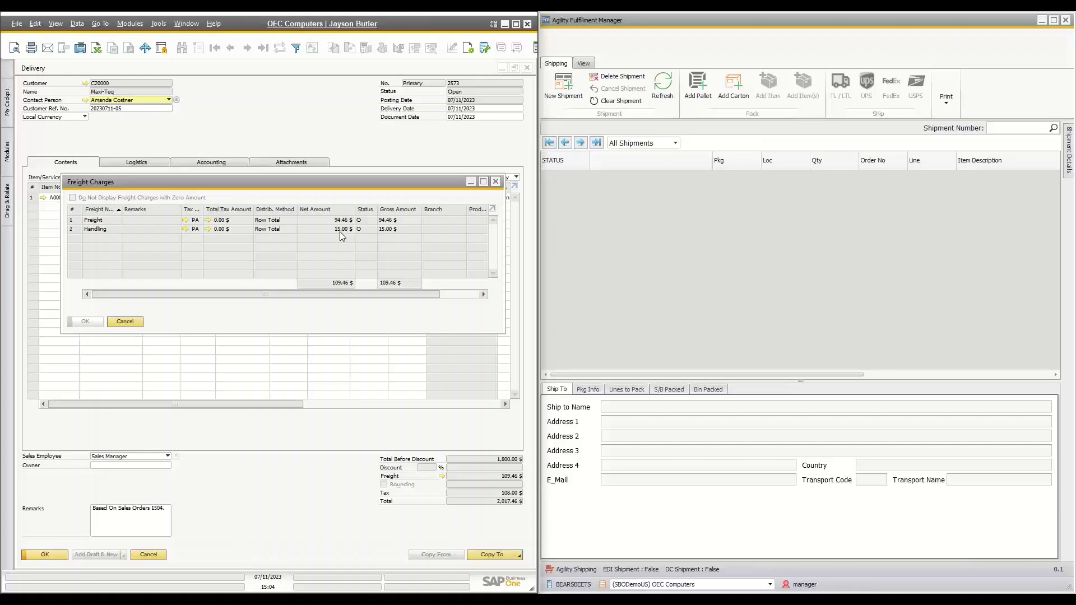
pyautogui.click(497, 182)
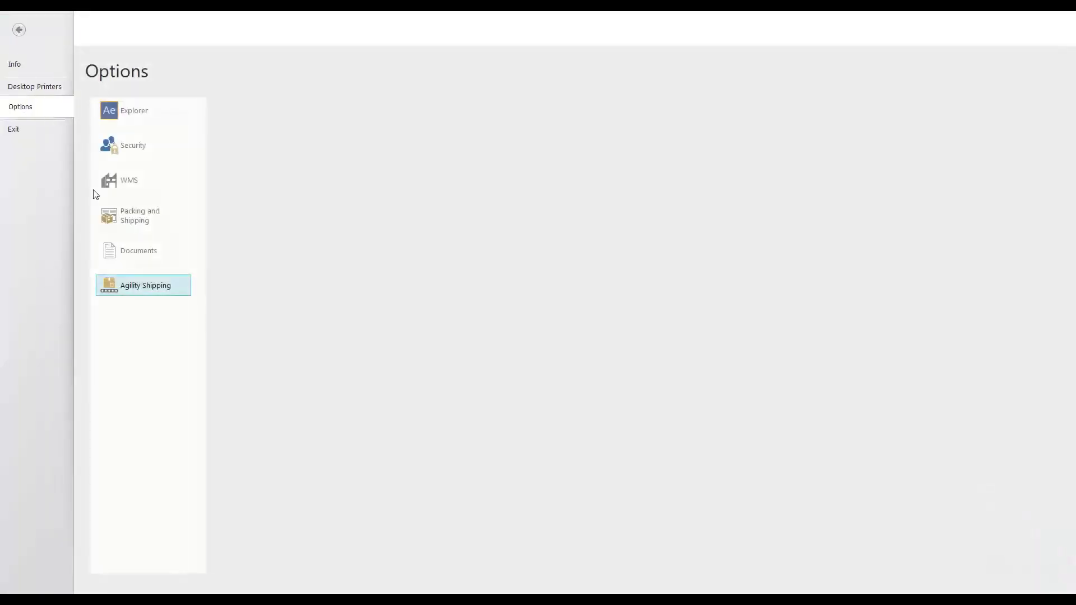
# Look through the carton and pallet package types in the Packing and Shipping options, checking carton 0A0's details, and leave the options
pyautogui.click(141, 218)
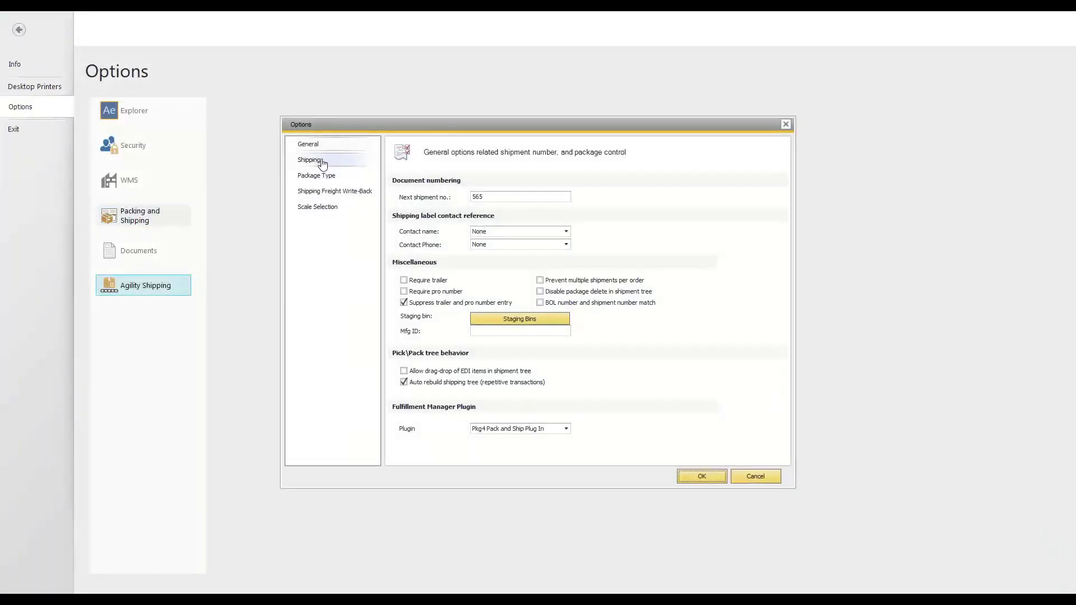
pyautogui.click(327, 178)
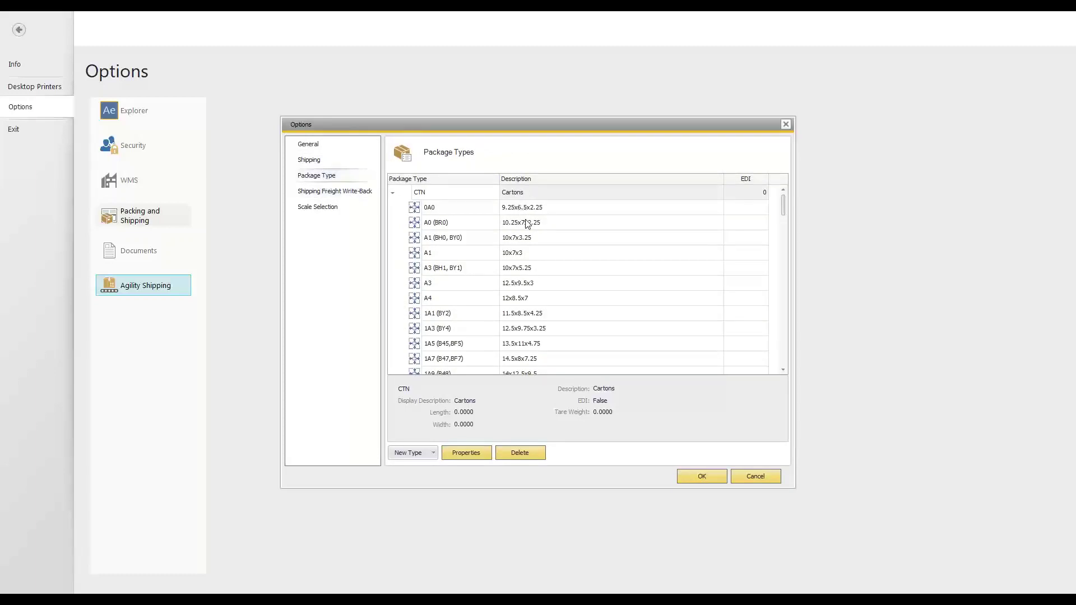
pyautogui.scroll(-15, 522, 262)
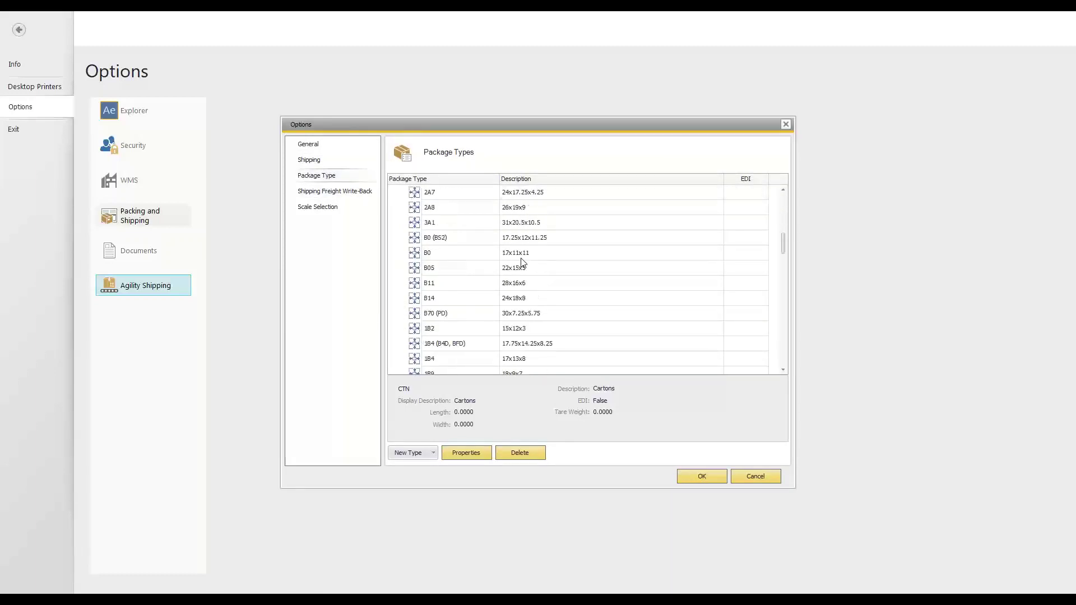
pyautogui.scroll(-10, 522, 262)
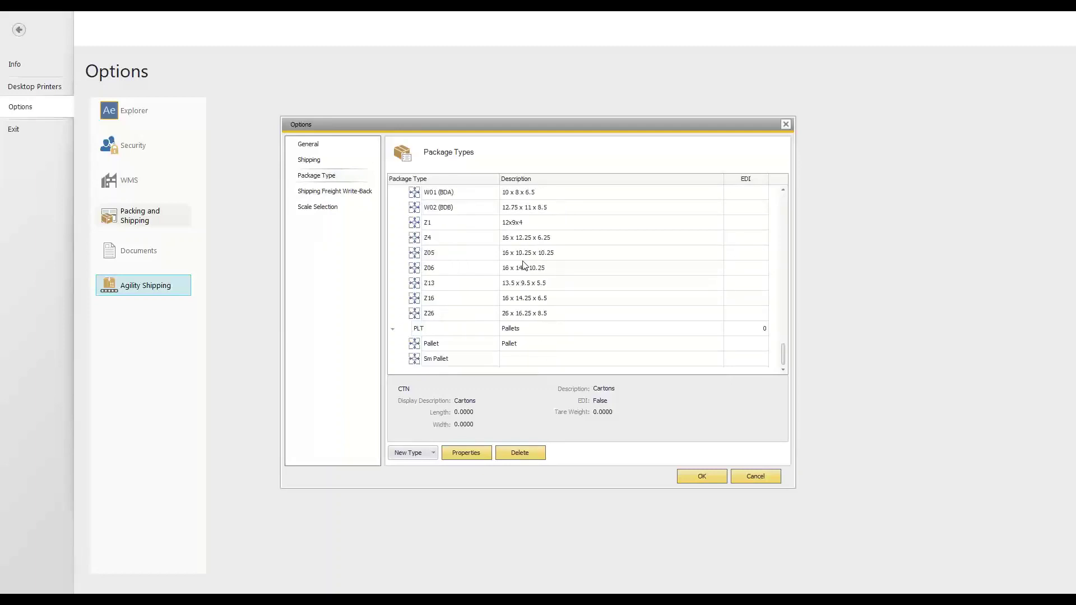
pyautogui.moveTo(782, 361); pyautogui.dragTo(781, 205)
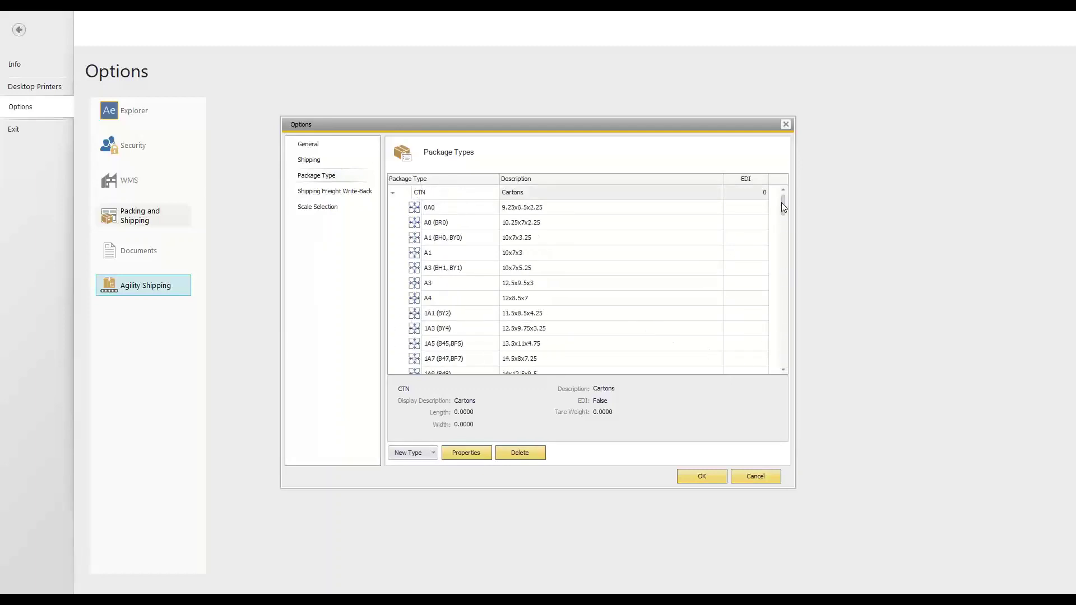
pyautogui.click(537, 211)
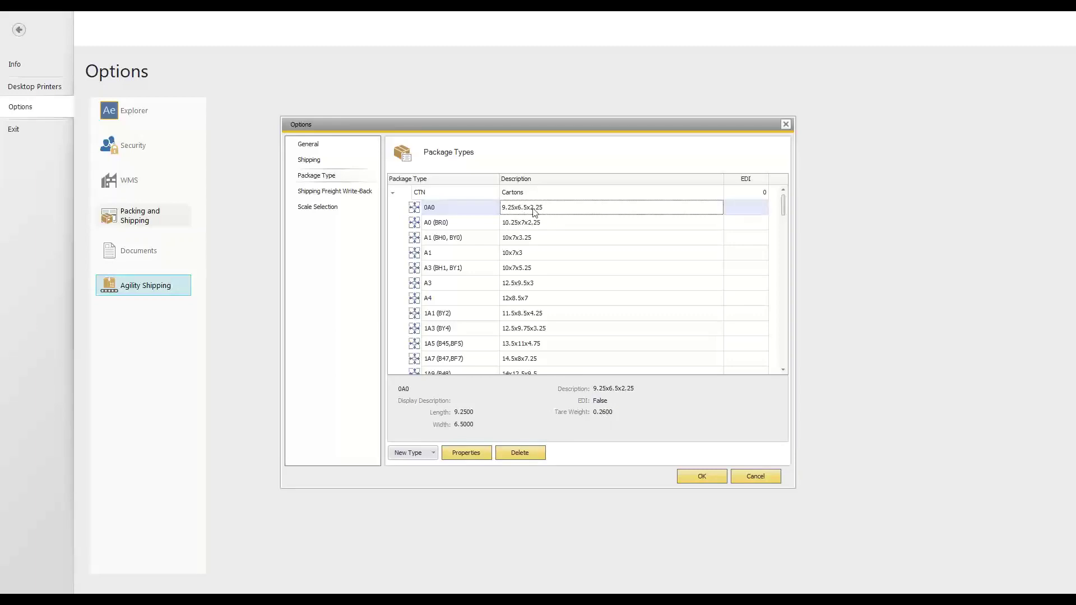
pyautogui.click(684, 477)
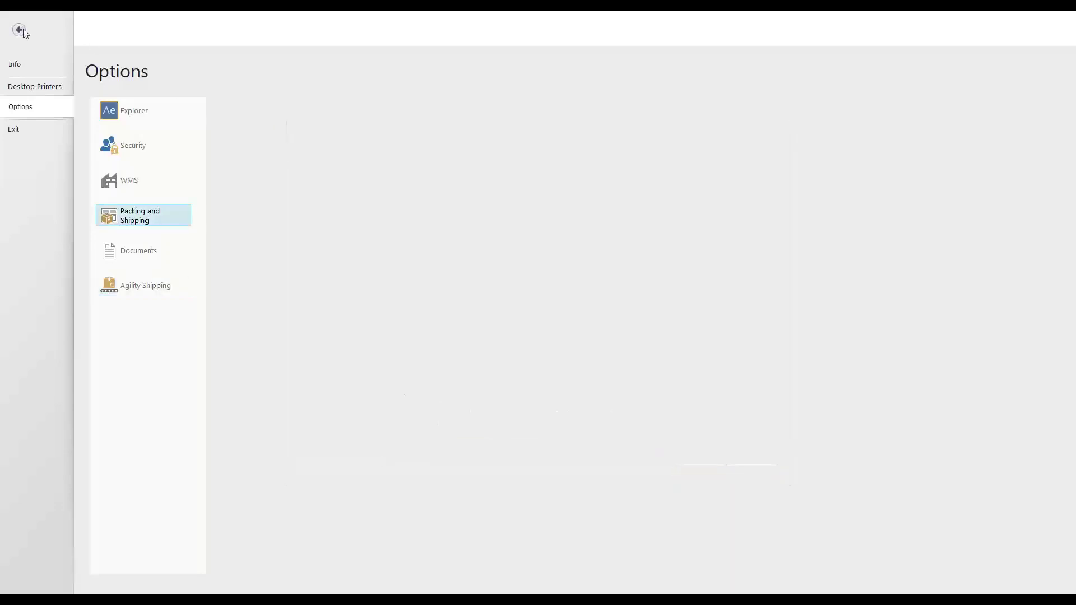
pyautogui.click(20, 29)
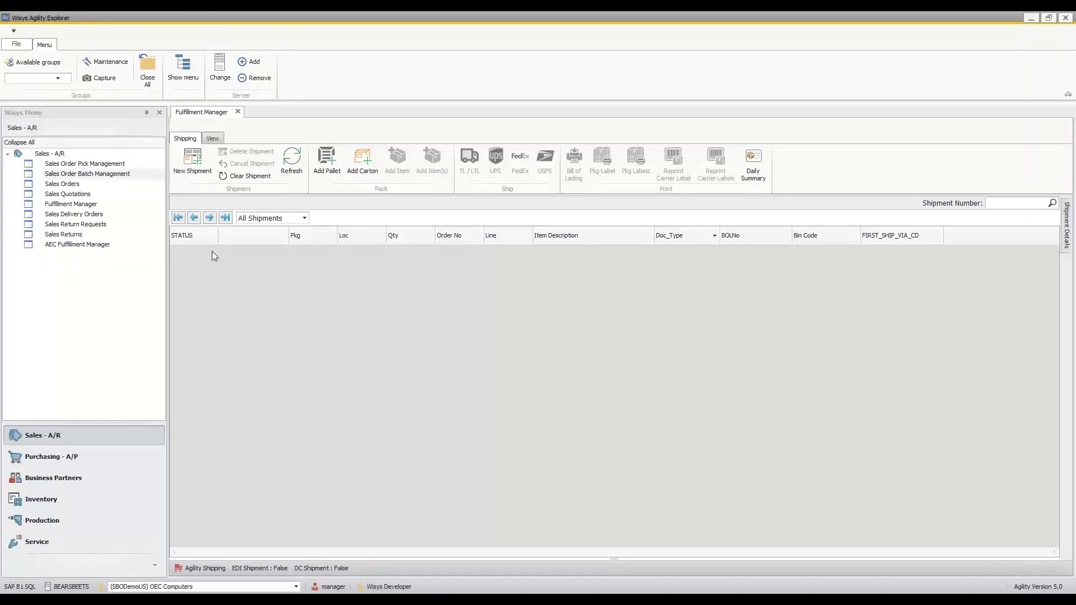
# Create a new shipment and add a carton of size 0A0 (9.25x6.5x2.25) to it
pyautogui.click(197, 167)
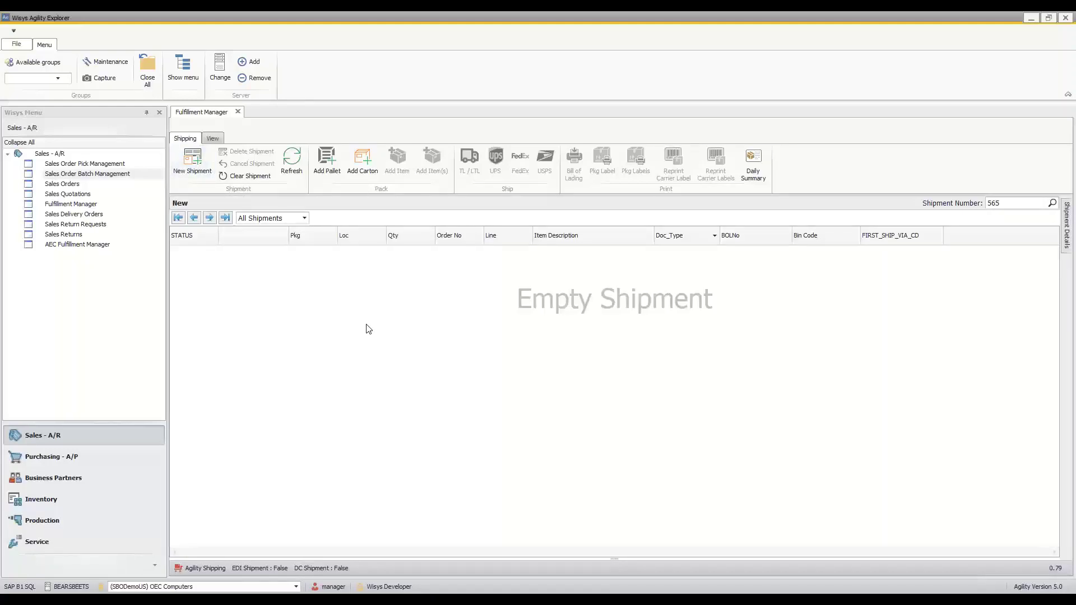
pyautogui.click(365, 165)
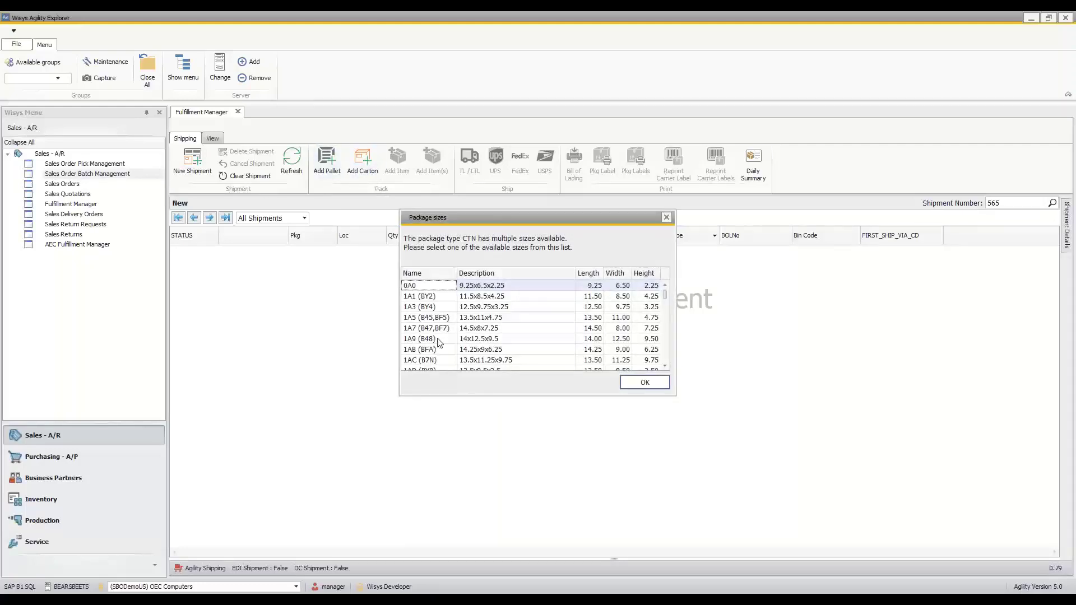
pyautogui.scroll(-3, 501, 317)
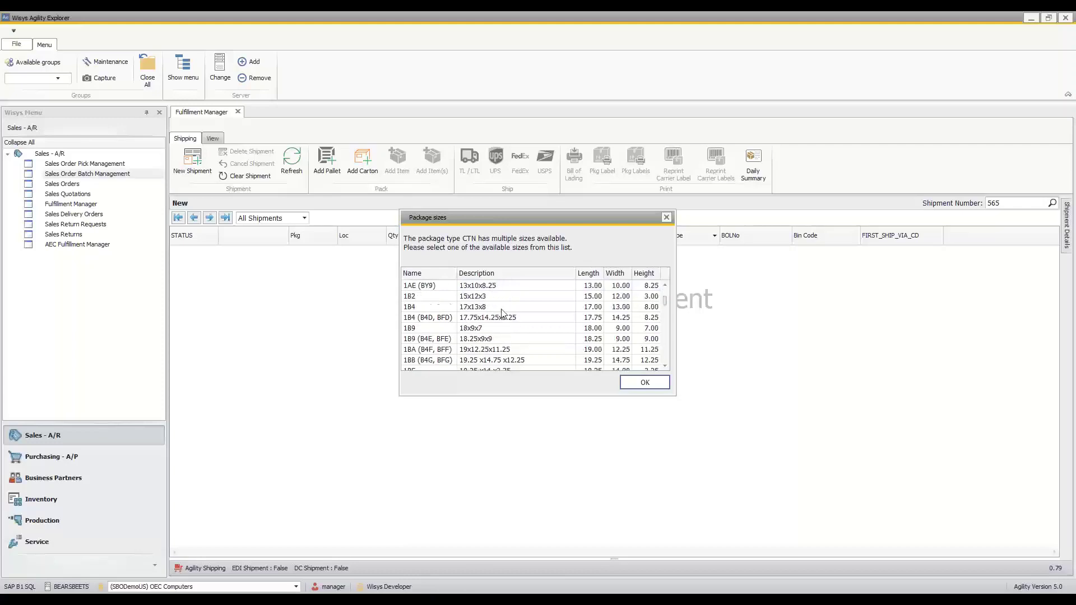
pyautogui.scroll(-8, 502, 314)
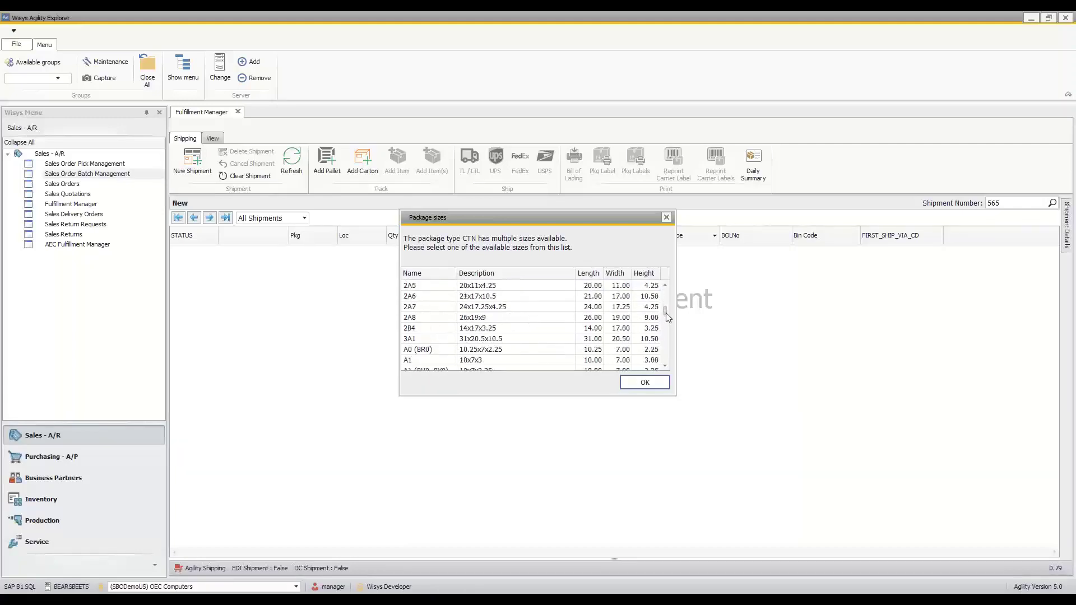
pyautogui.scroll(8, 666, 313)
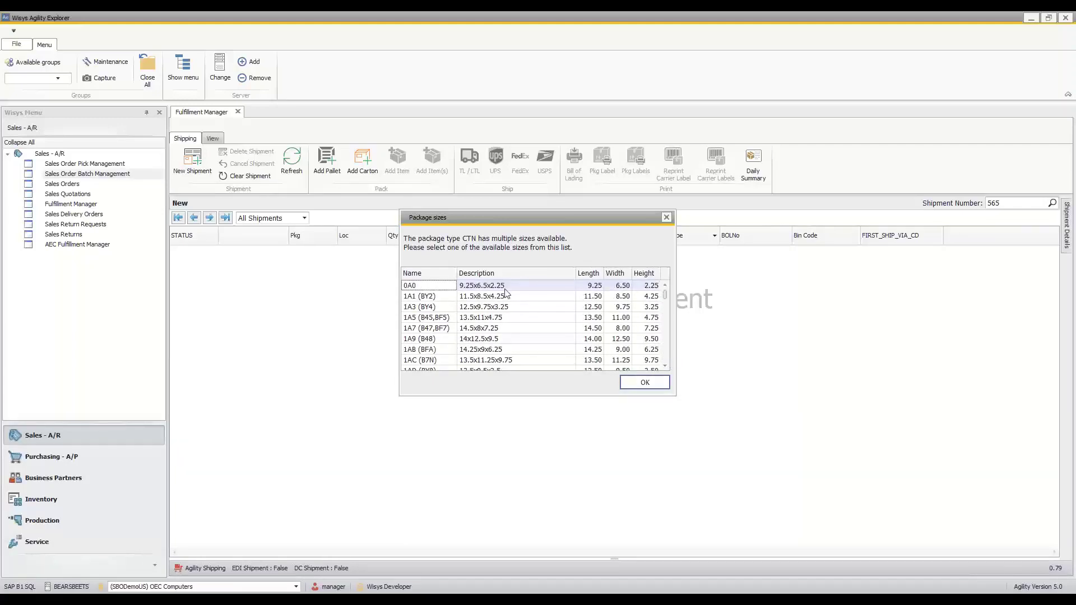
pyautogui.doubleClick(502, 287)
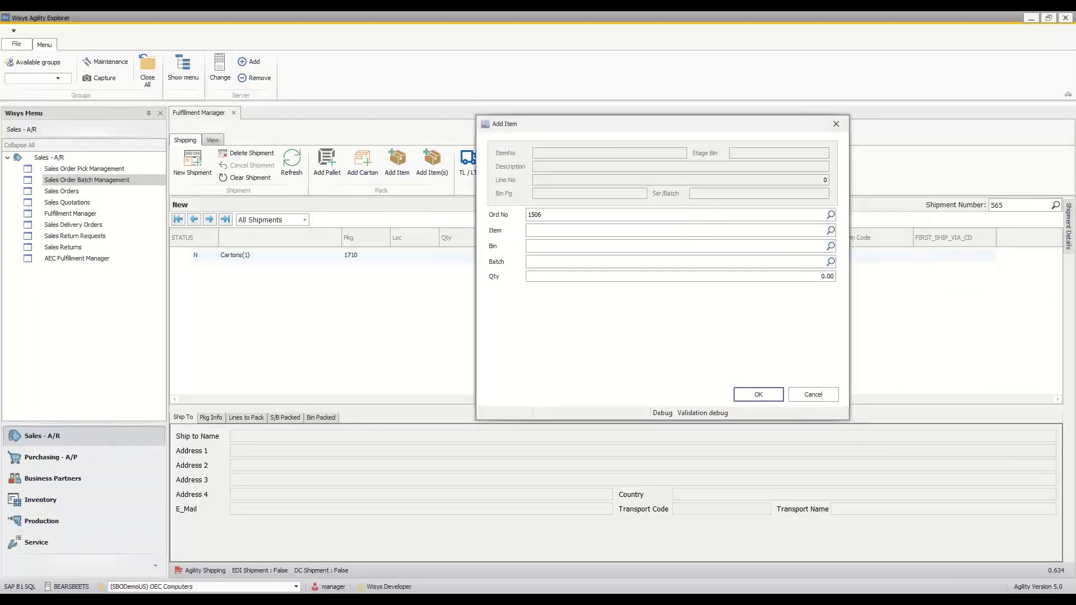
# Pack 1 unit of item A00001 from bin 05-STAGE for the sales order into the carton, and start UPS shipping
pyautogui.press('Tab')
pyautogui.write('A00001')
pyautogui.press('Tab')
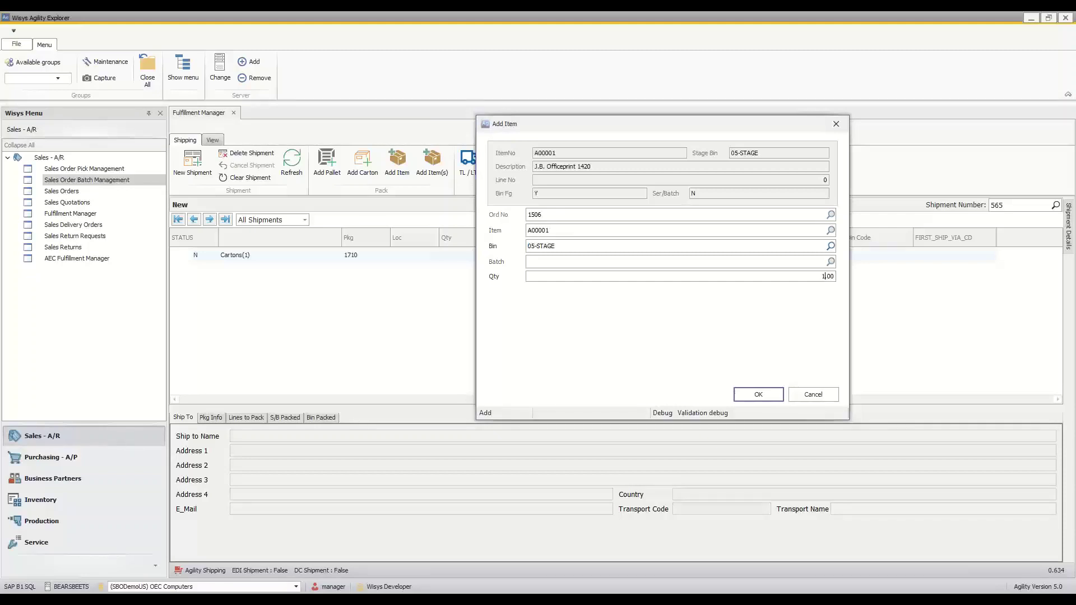
pyautogui.press('Return')
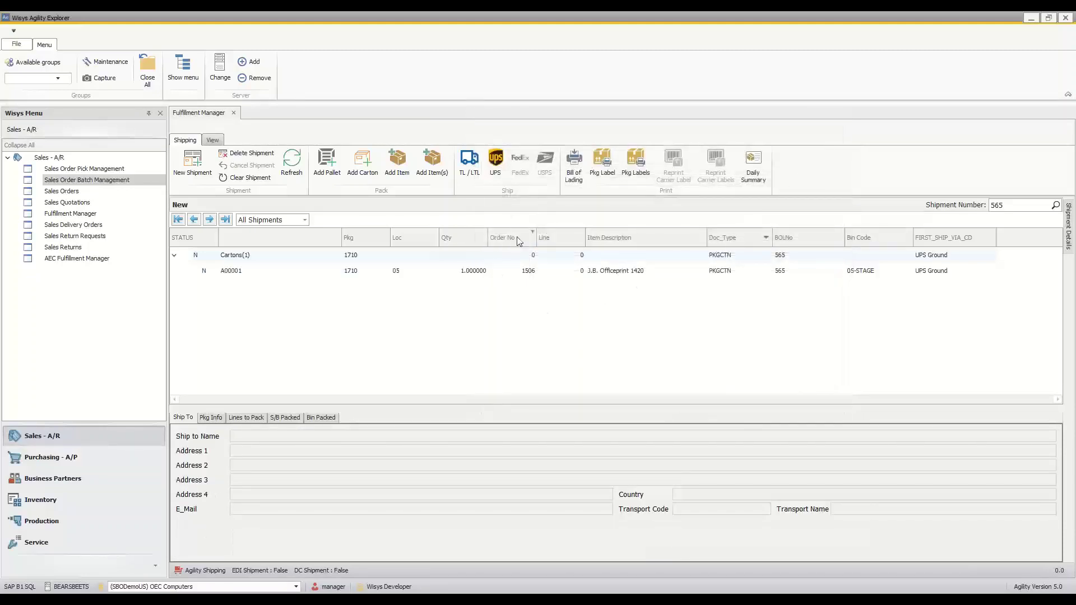
pyautogui.click(496, 161)
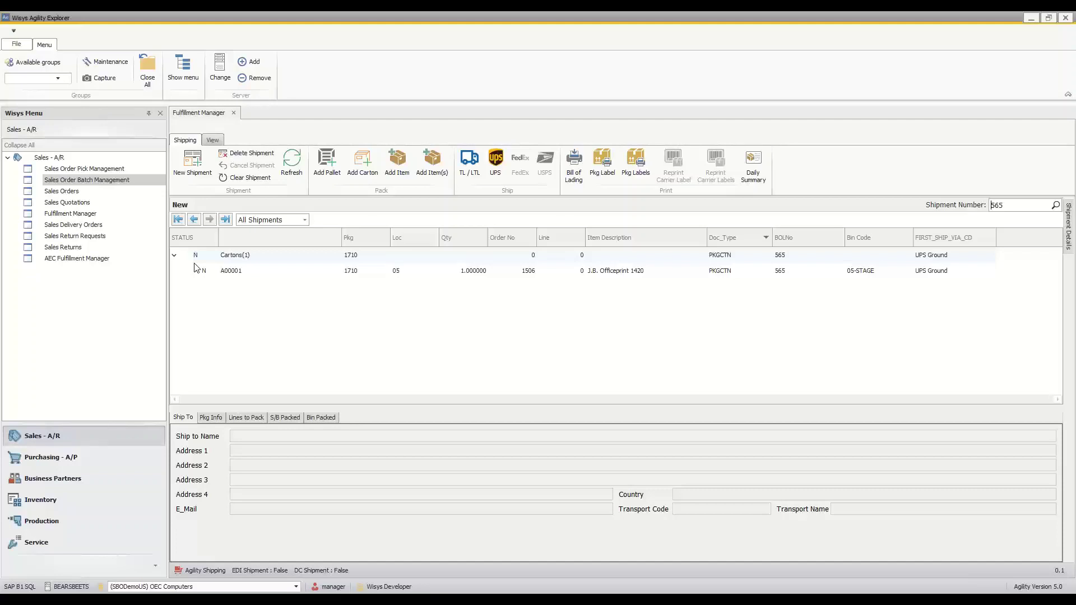
# Go to the previous shipment and examine its ship-to address and the package information of both cartons, including tracking numbers
pyautogui.click(193, 219)
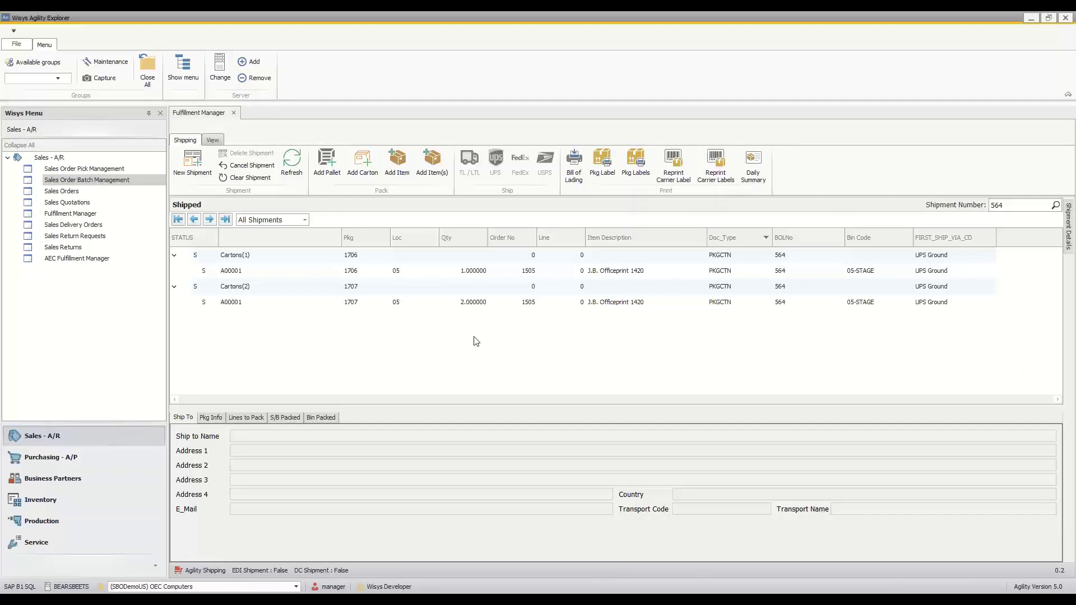
pyautogui.click(282, 268)
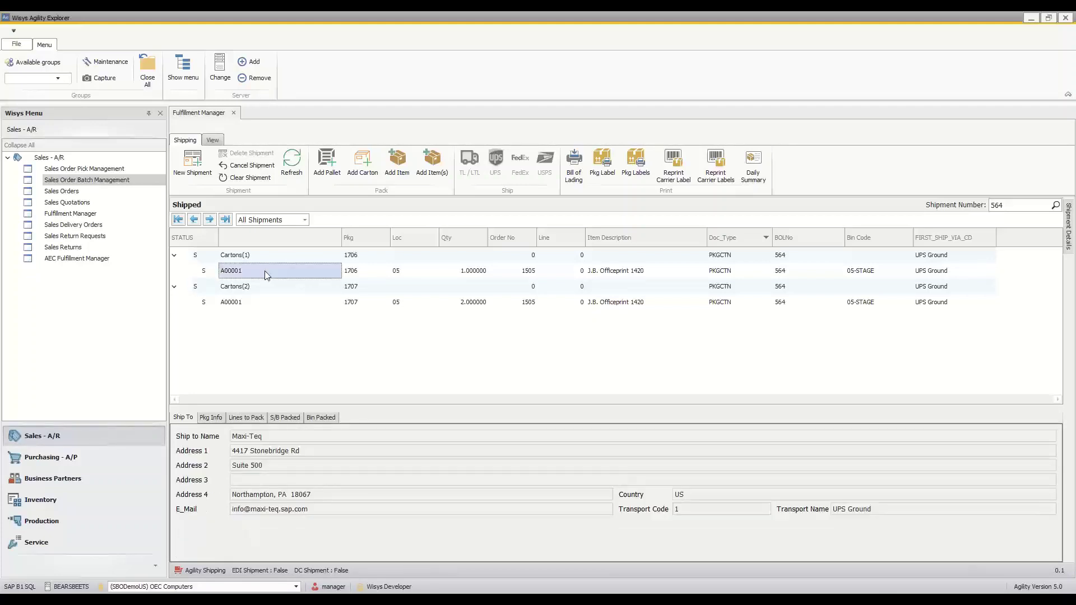
pyautogui.click(215, 419)
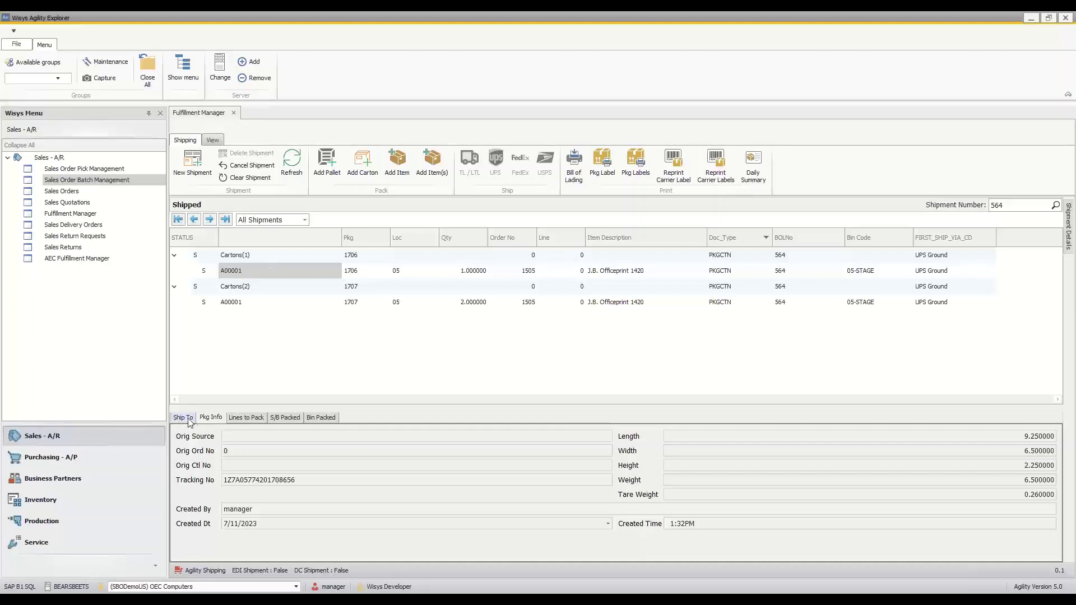
pyautogui.click(271, 261)
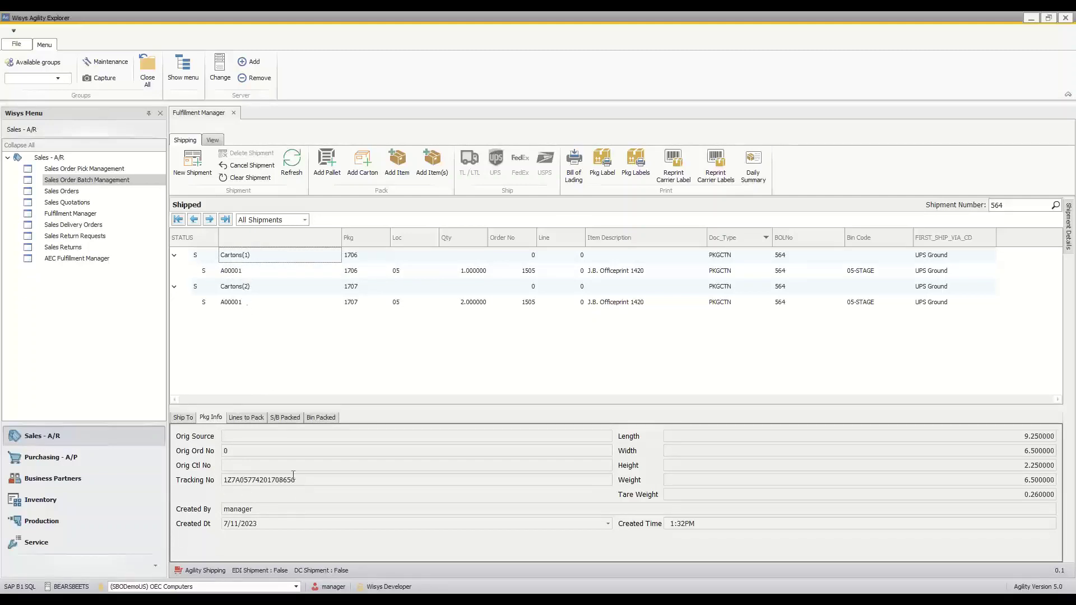
pyautogui.click(233, 289)
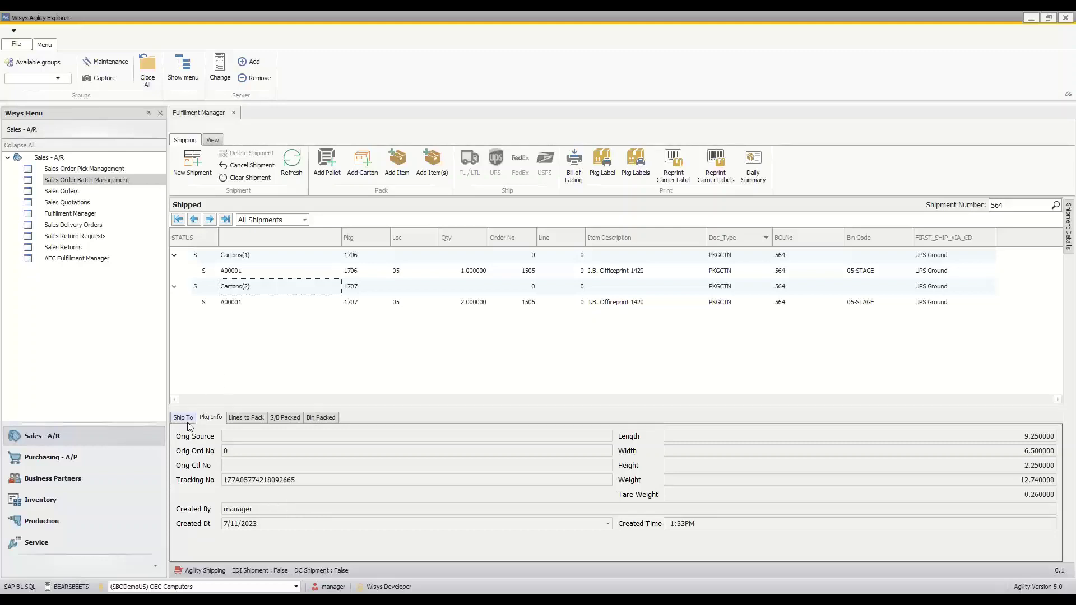
# Switch to SAP Business One, maximize its window and display the delivery's logistics details
pyautogui.moveTo(427, 602)
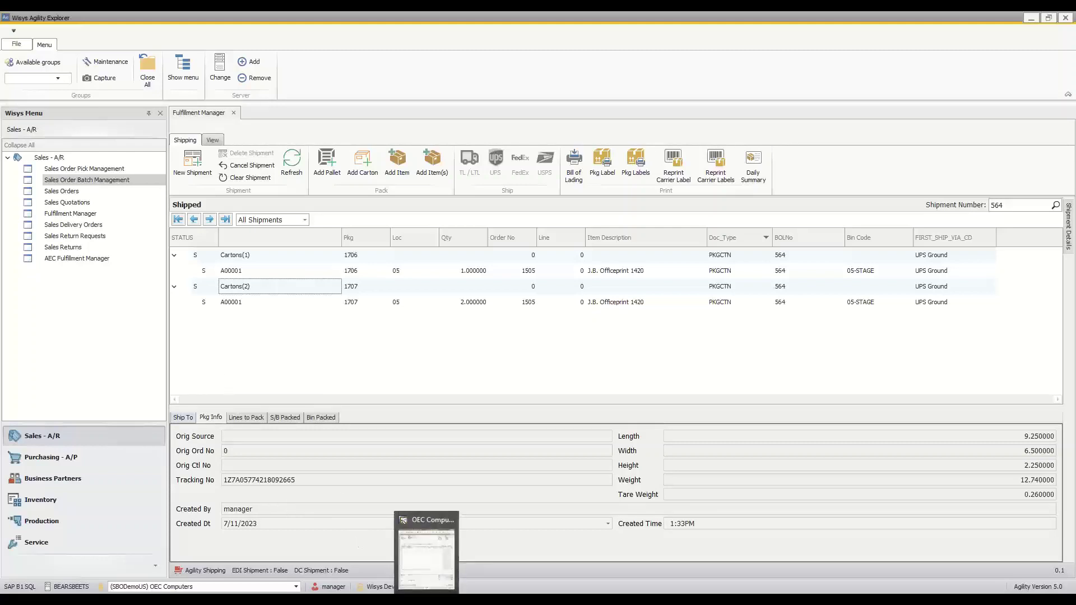
pyautogui.click(423, 563)
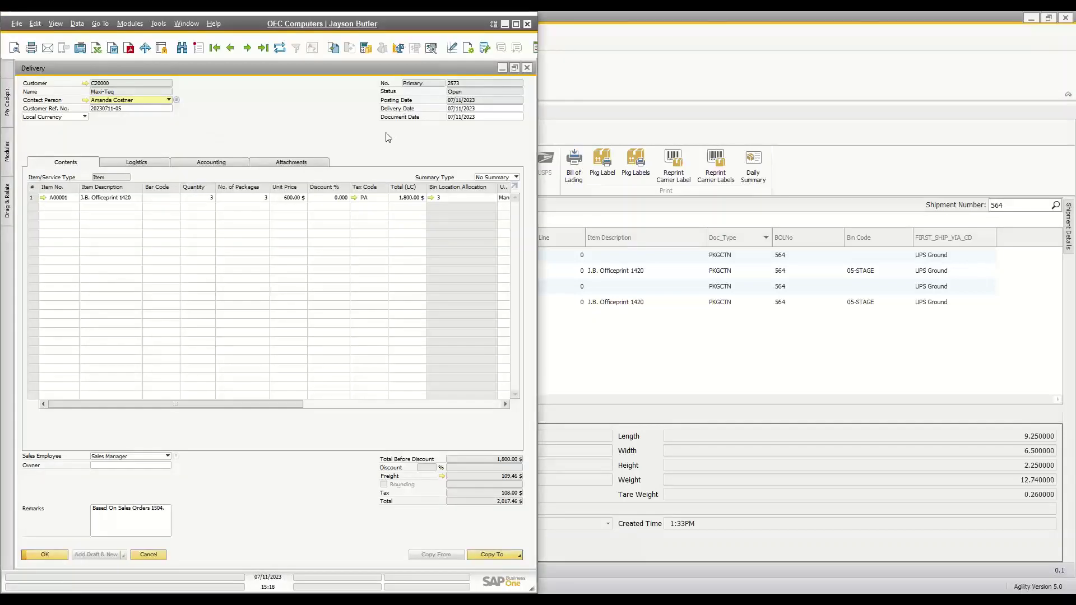
pyautogui.click(515, 24)
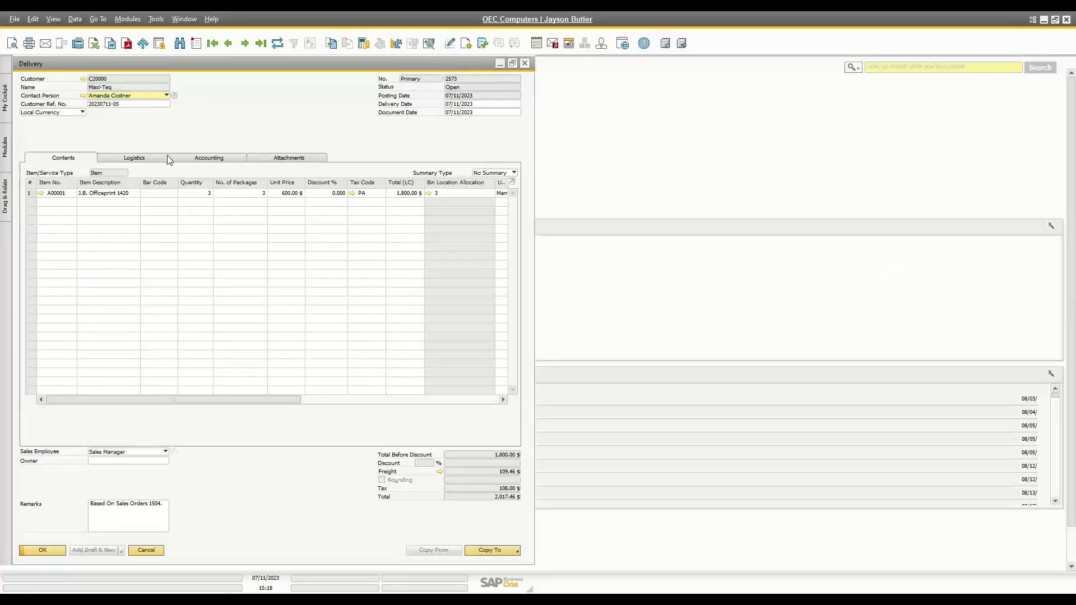
pyautogui.click(166, 158)
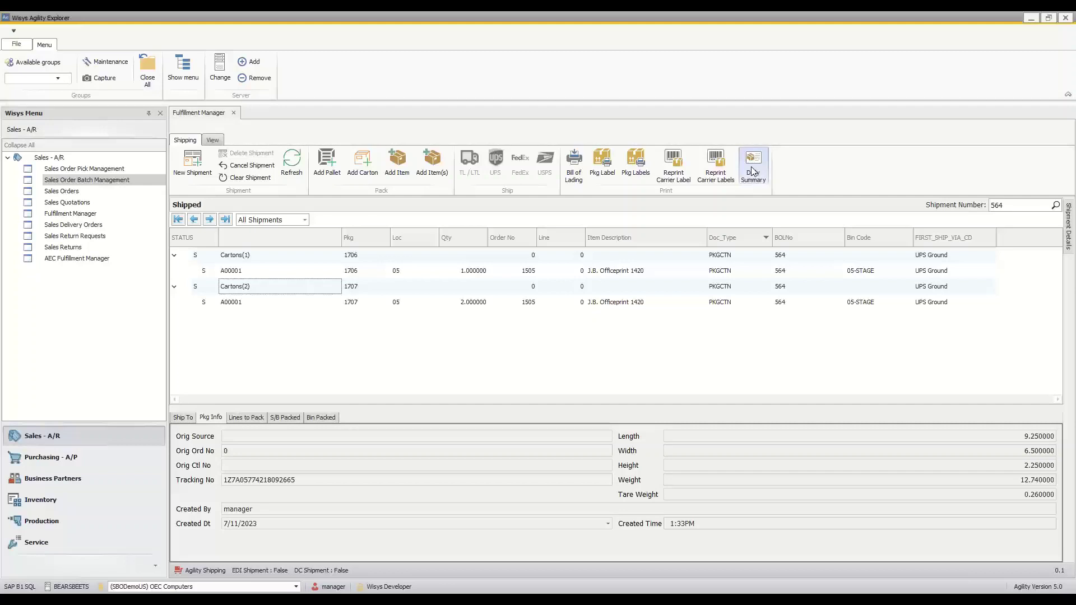
# In Wisys Agility, run the small package daily summary for today's shipments and expand the UPS packages of location 05
pyautogui.click(753, 171)
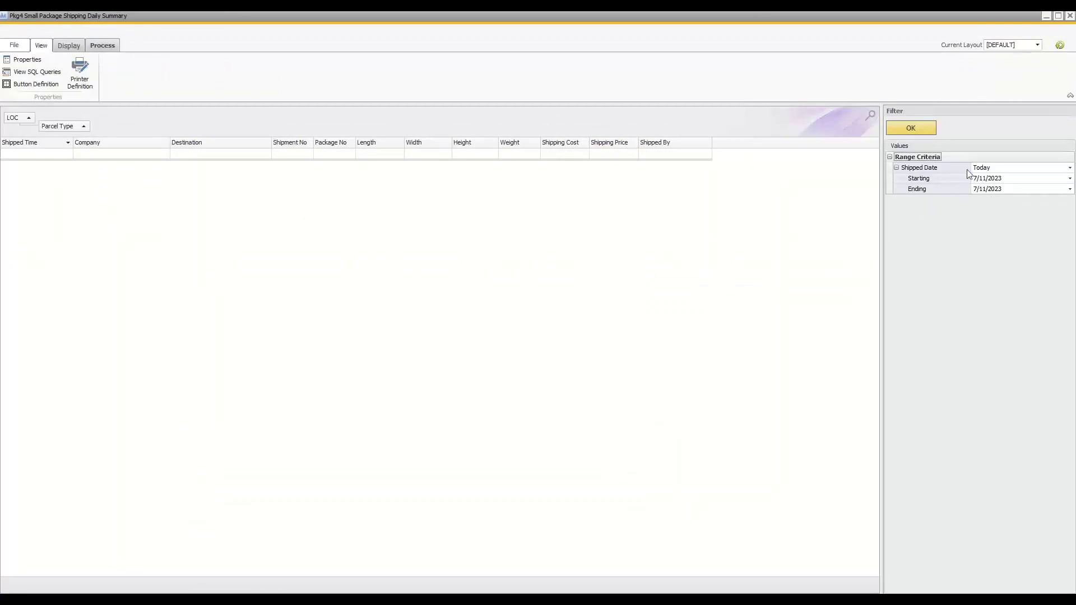
pyautogui.click(925, 131)
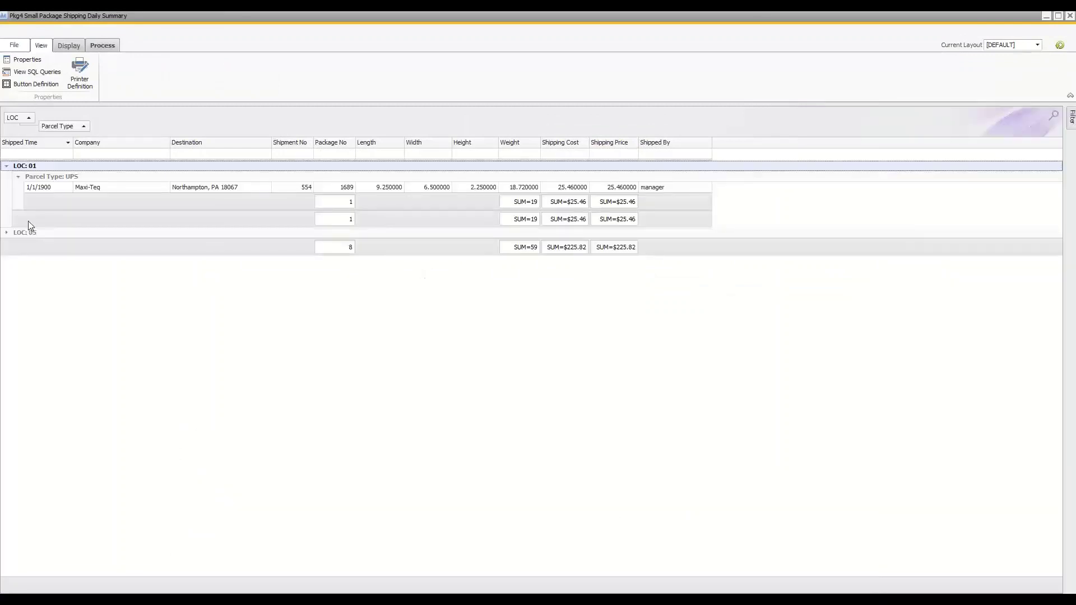
pyautogui.click(7, 233)
pyautogui.click(18, 243)
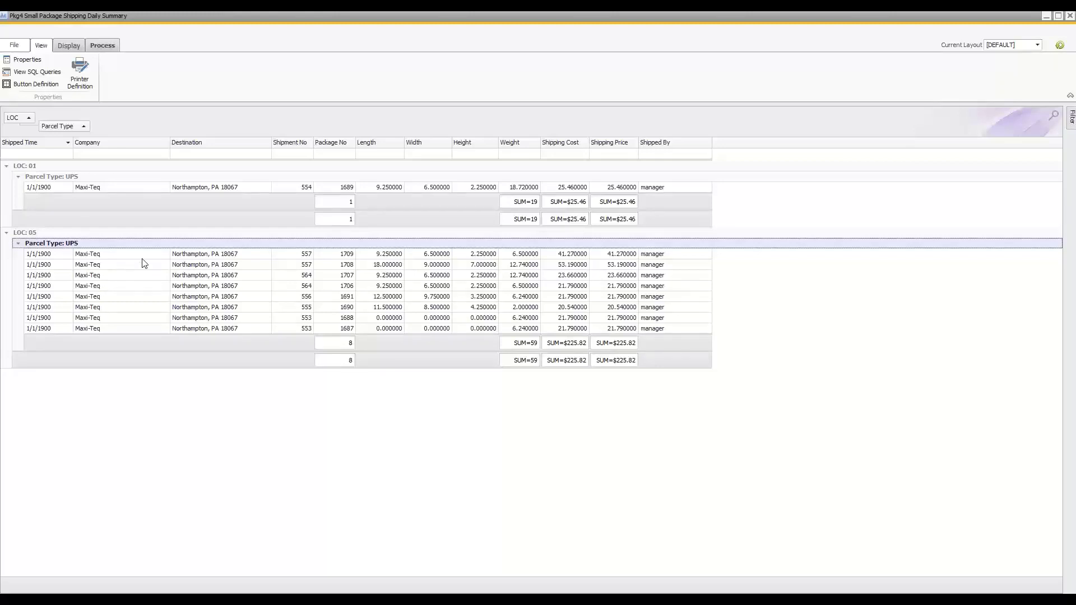
# Print the daily summary using the UPS package row under location 01
pyautogui.click(103, 46)
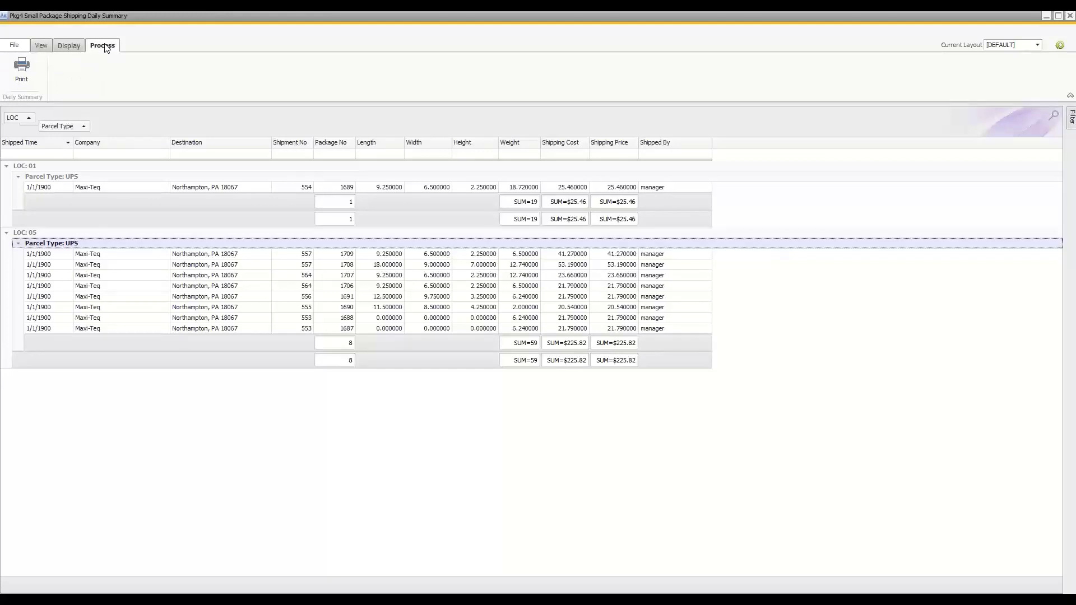
pyautogui.click(26, 76)
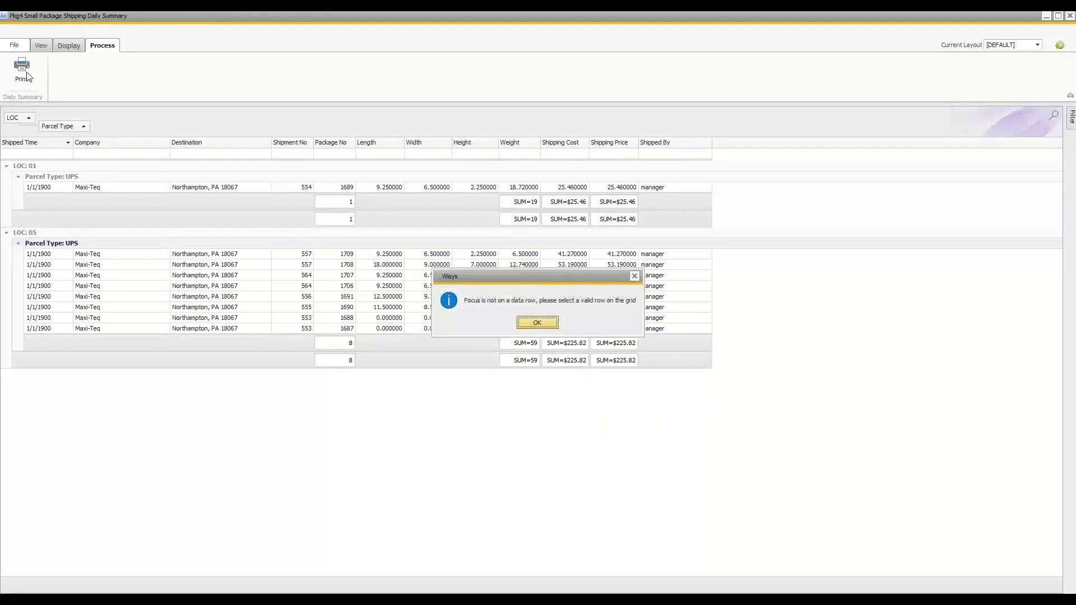
pyautogui.click(544, 325)
pyautogui.click(166, 187)
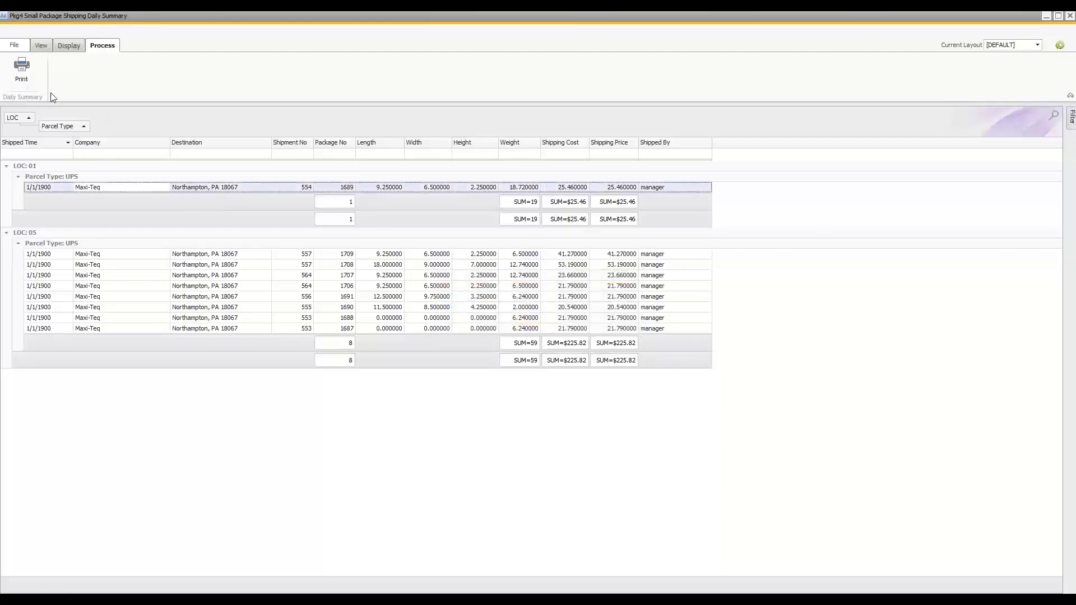
pyautogui.click(34, 73)
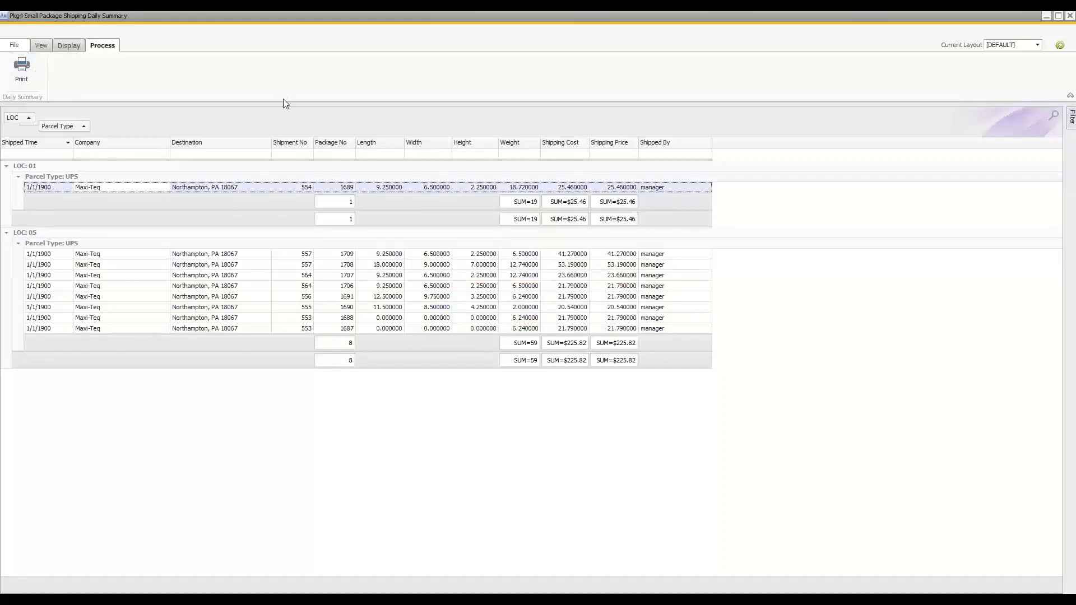